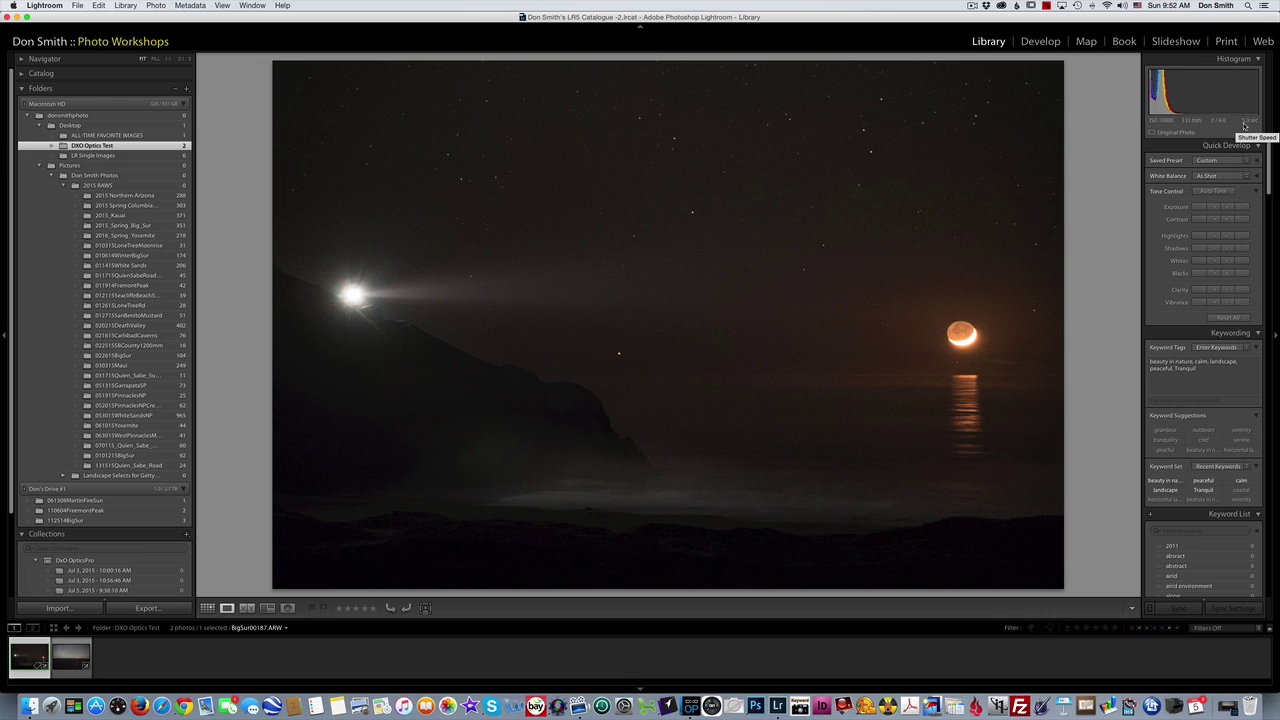
key(Right)
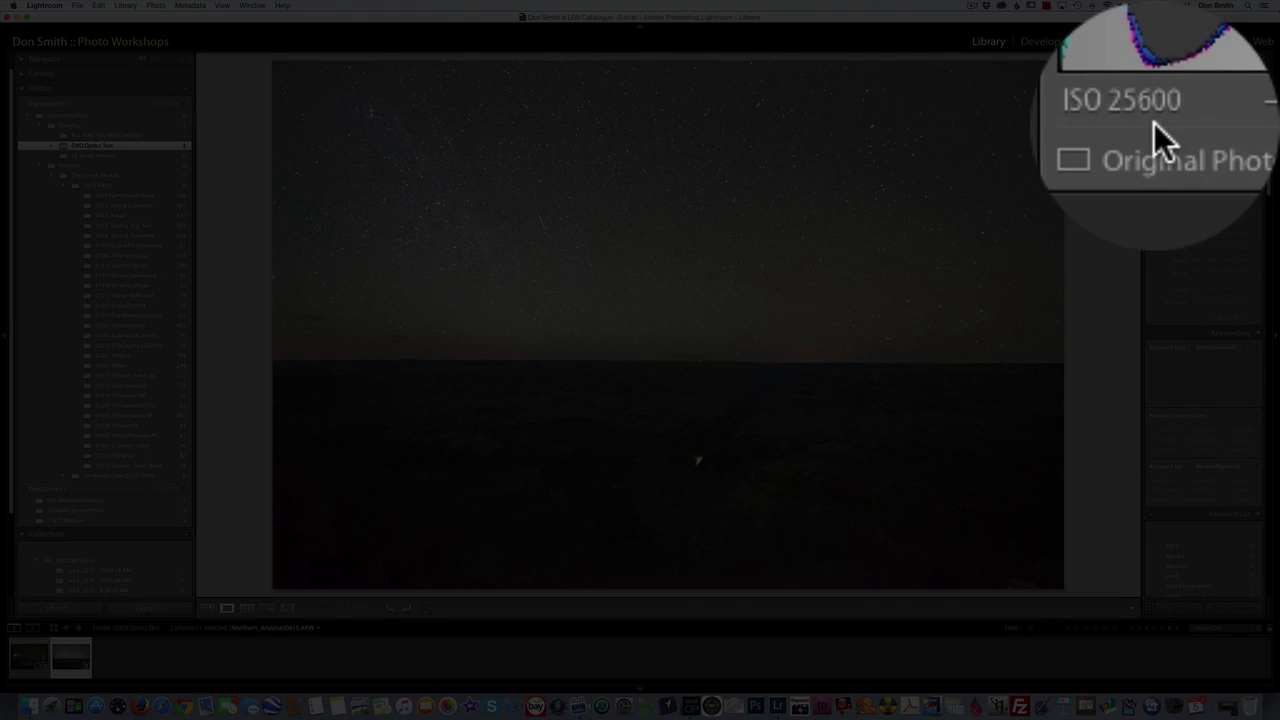
key(Left)
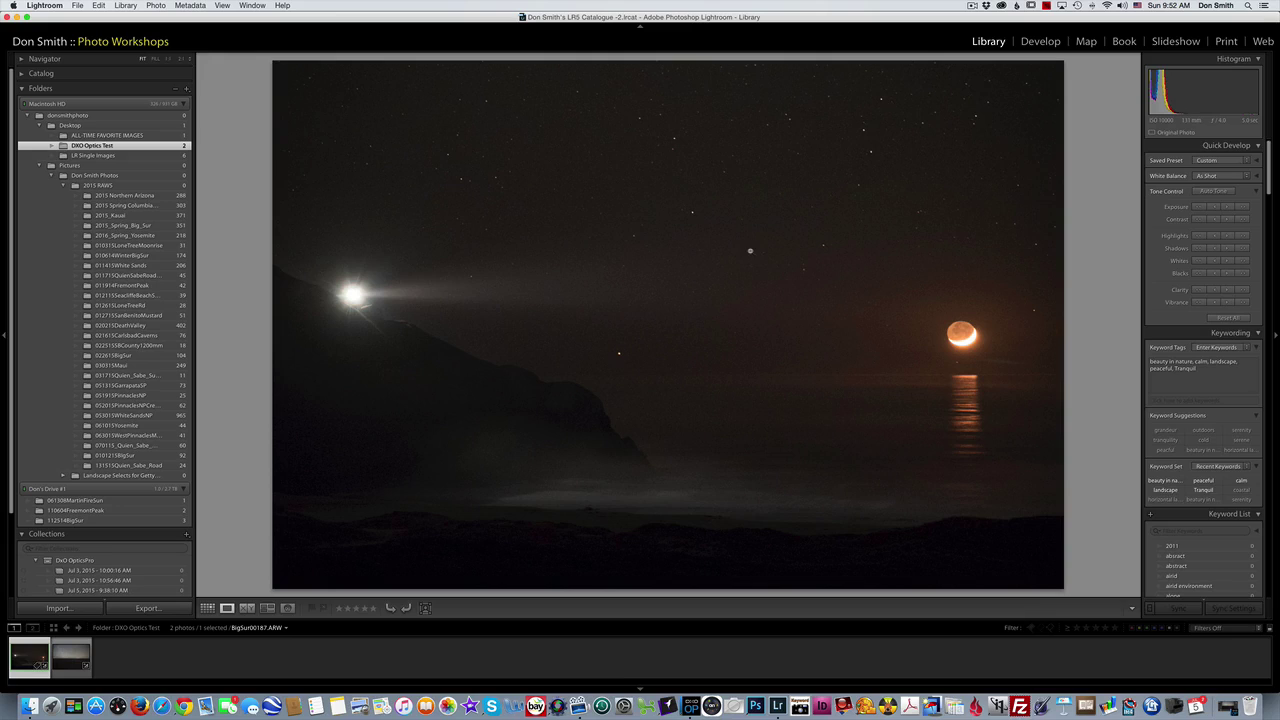
Zoom to 1:1 near the moon, then move to the Northern Arizona photo and pan across its stars.
click(933, 331)
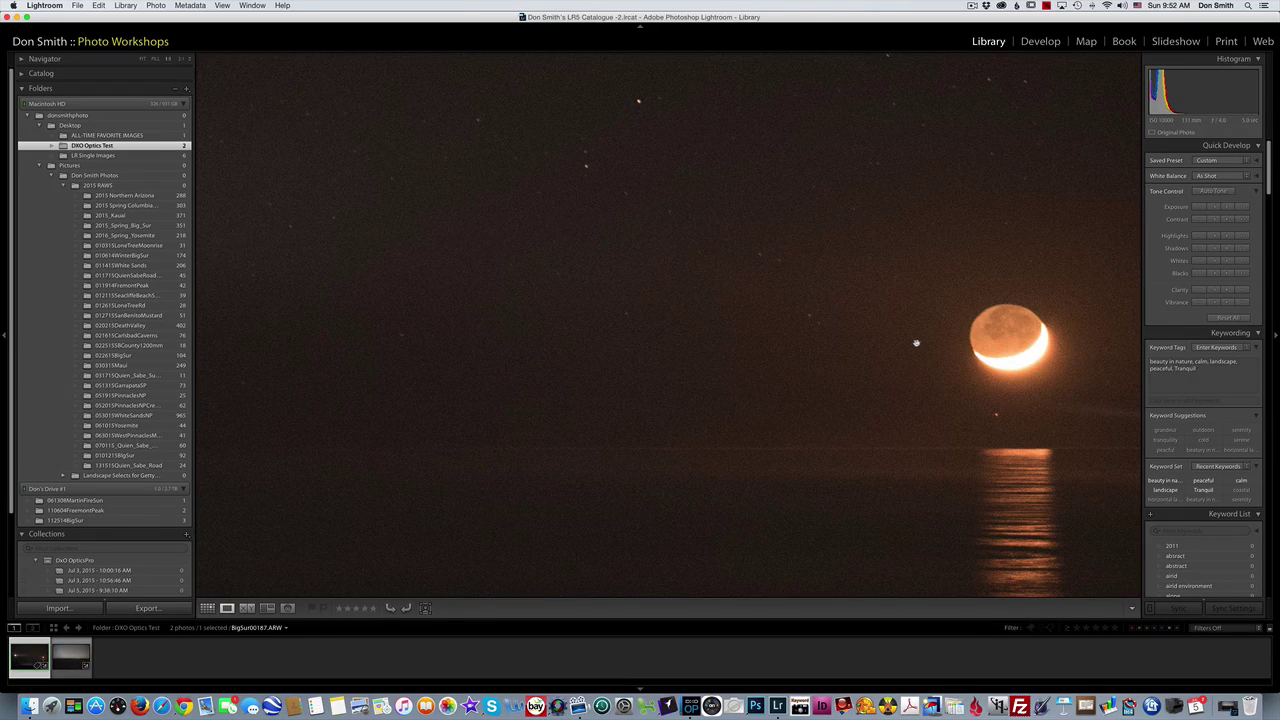
key(Right)
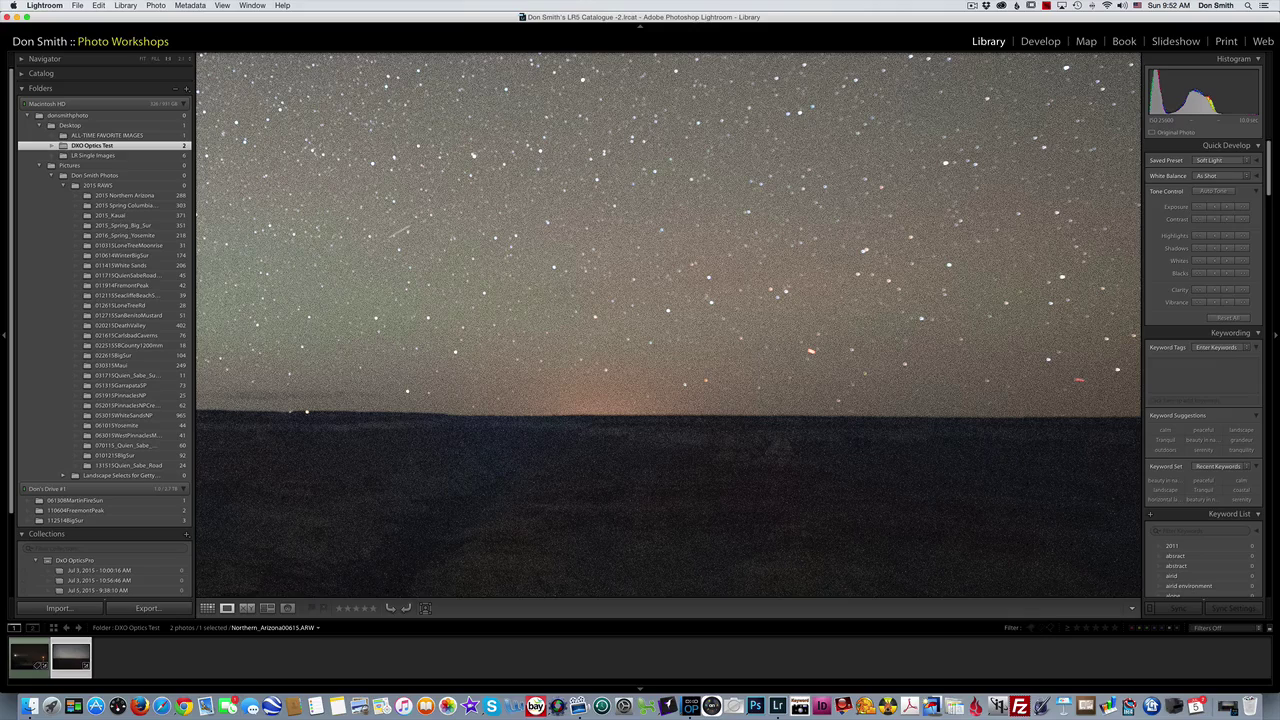
drag(823, 489, 705, 420)
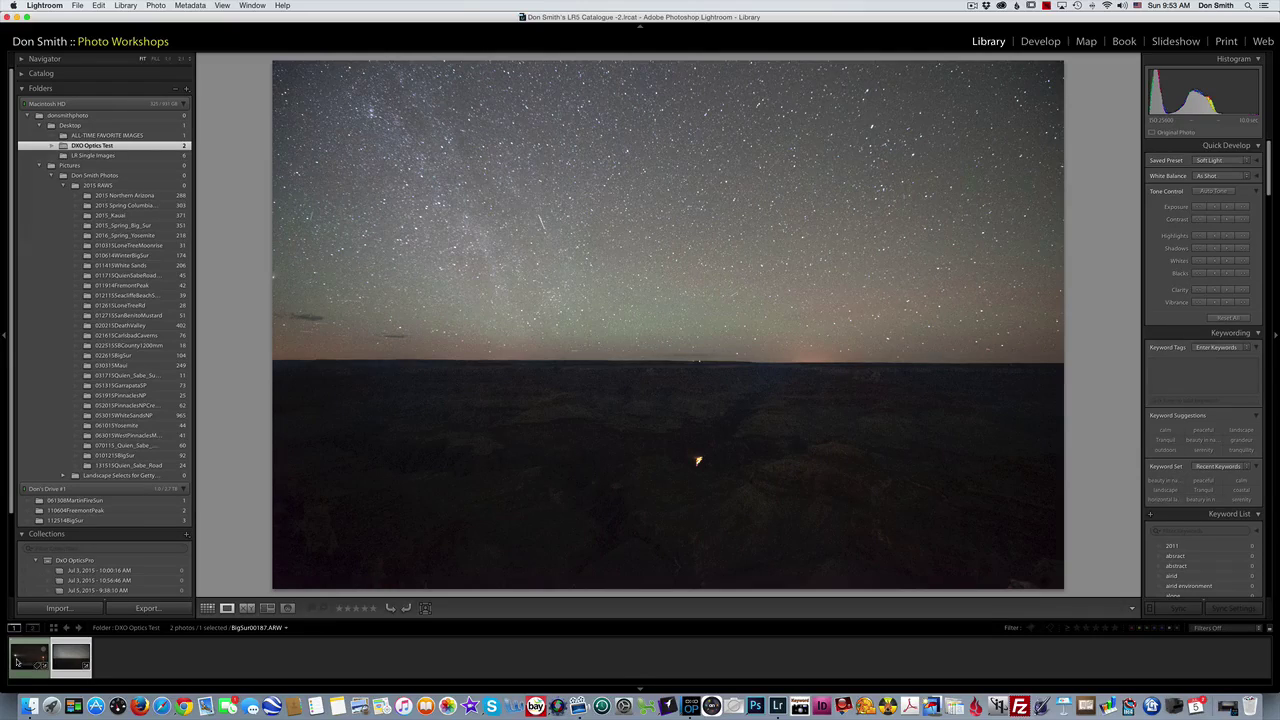
Select both night-sky photos and transfer them to DxO OpticsPro 10 via File > Plug-in Extras.
key(super+a)
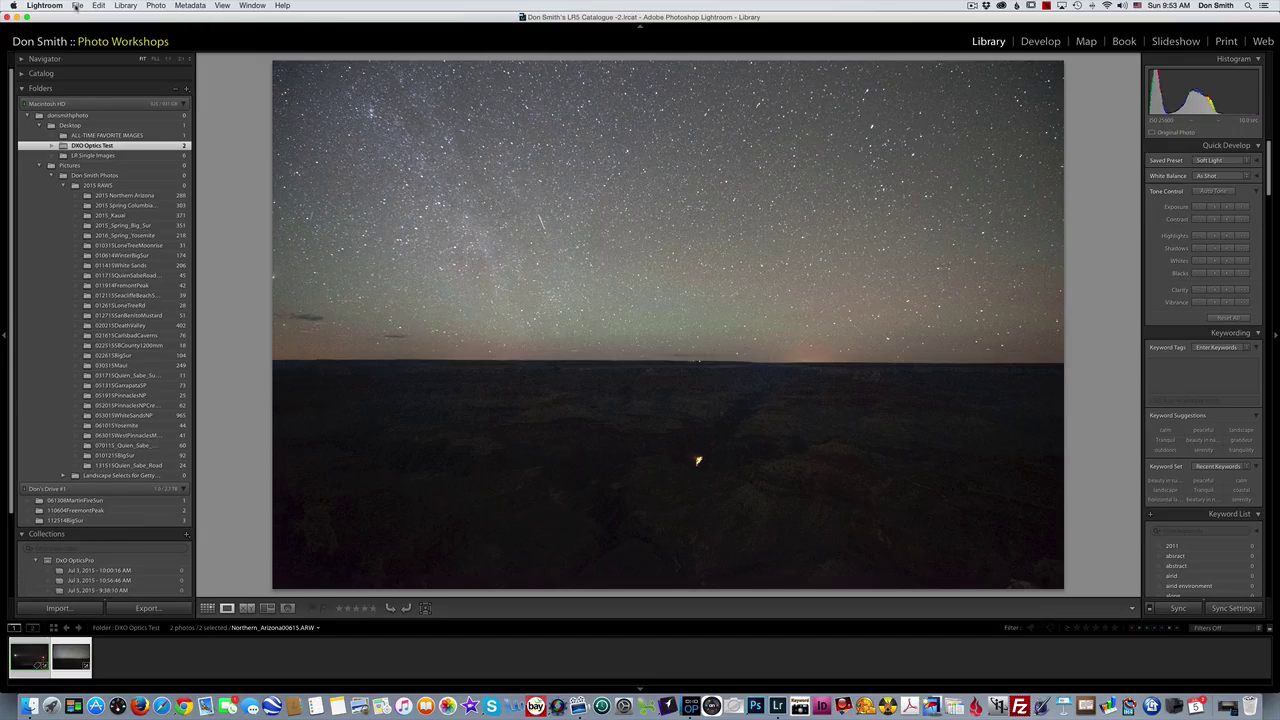
click(77, 6)
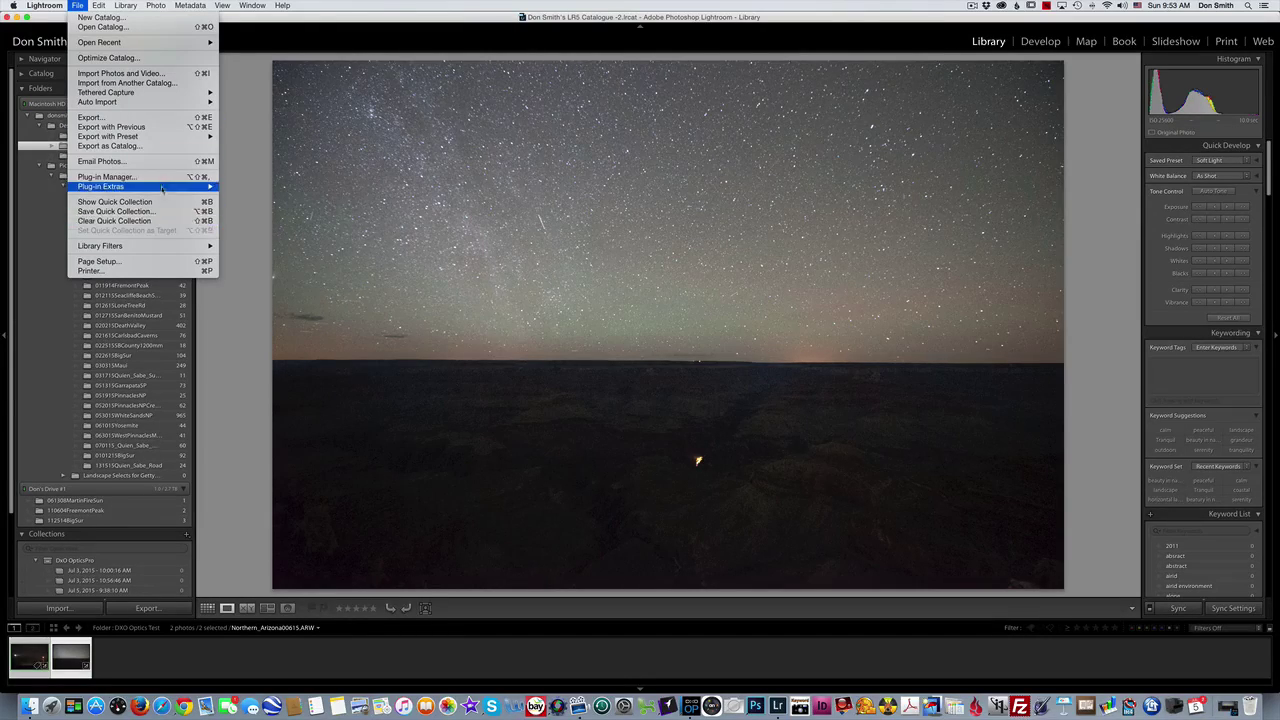
mouse_move(167, 187)
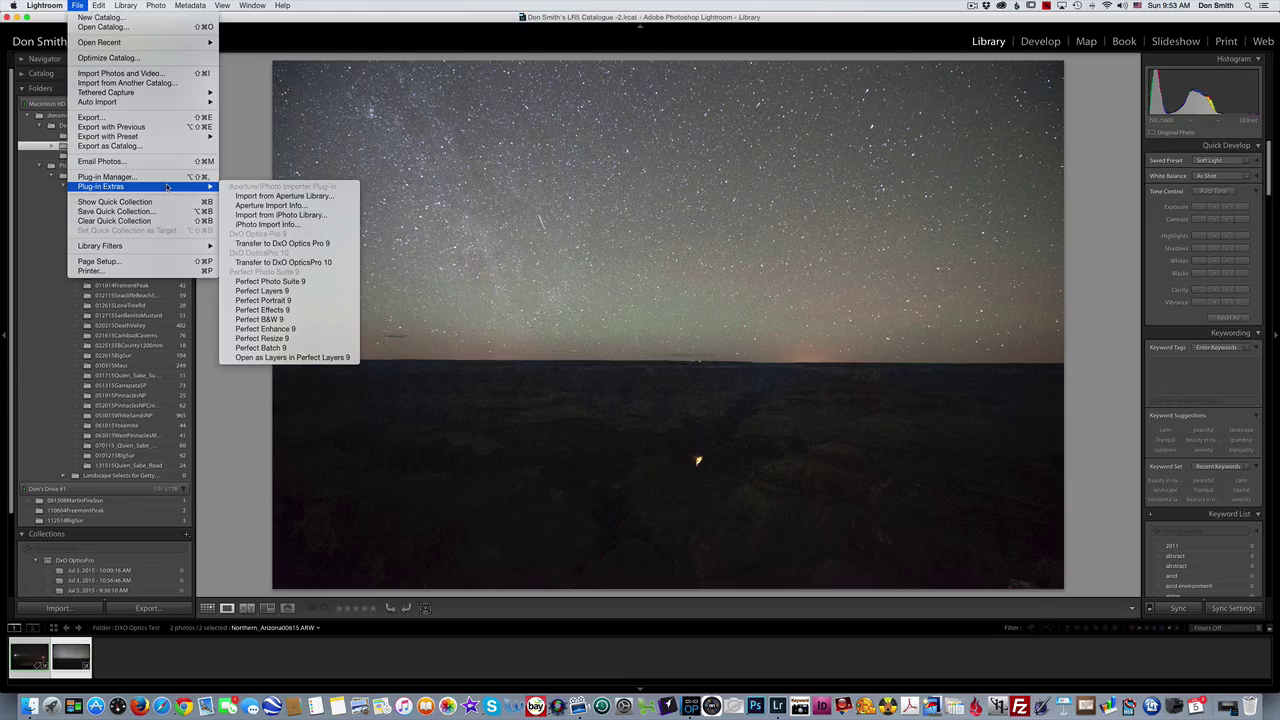
click(309, 263)
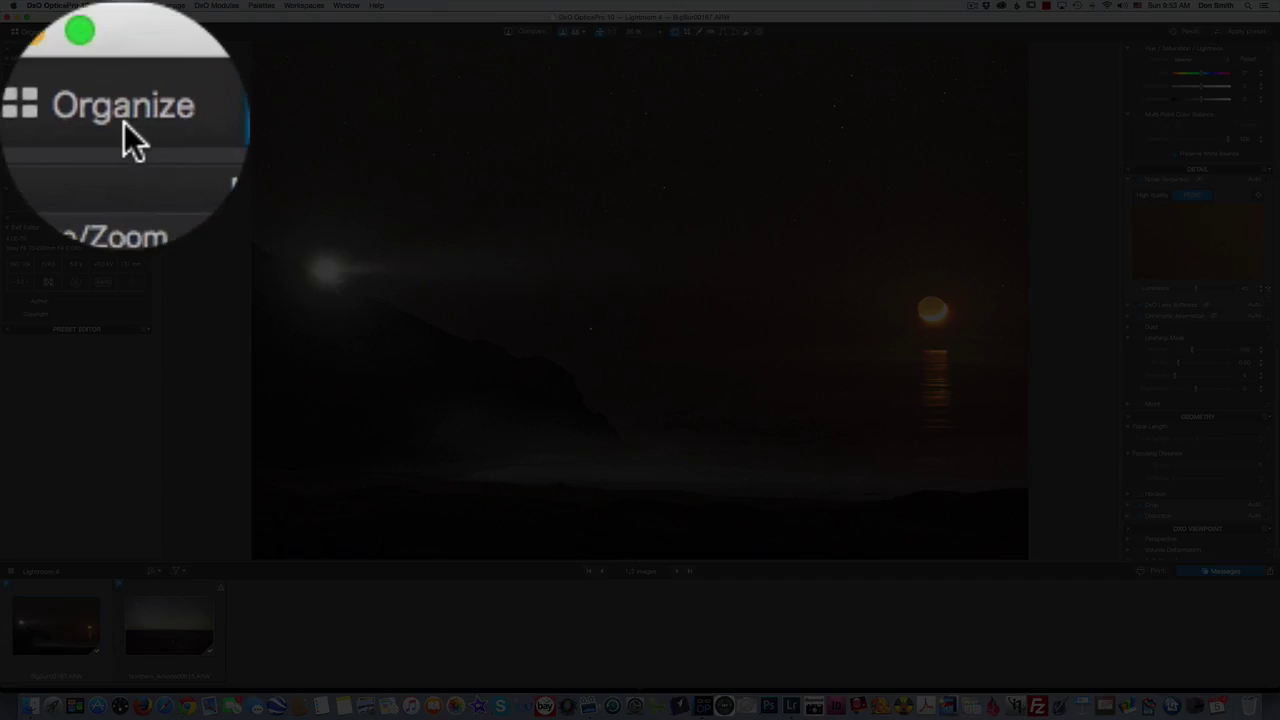
click(35, 32)
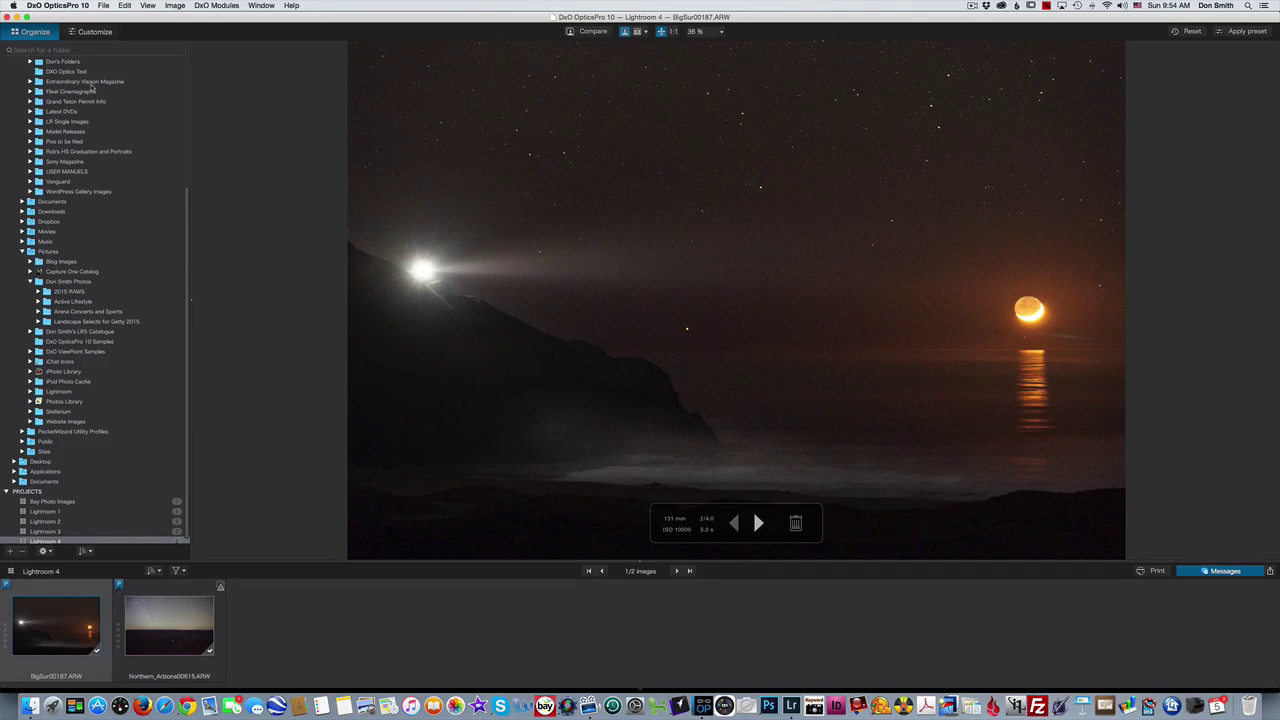
click(95, 33)
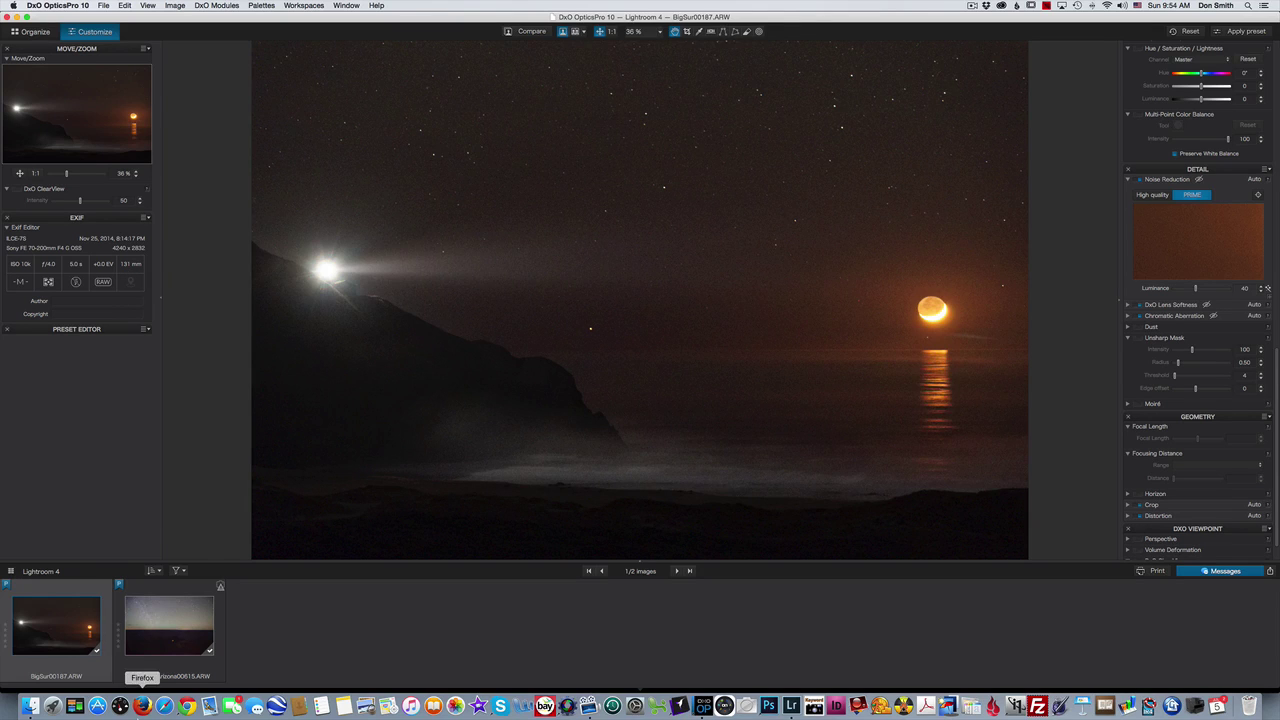
Open Northern_Arizona00615.ARW to review its PRIME noise reduction at luminance 40.
click(167, 651)
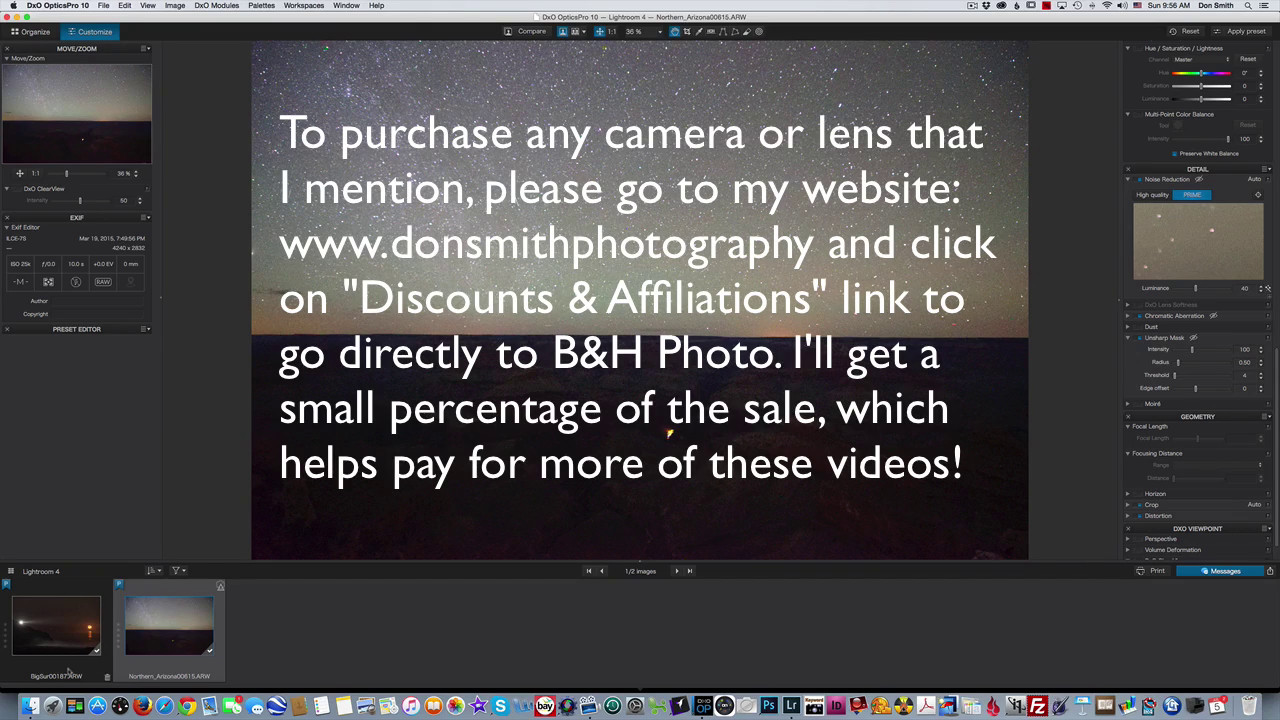
Select the BigSur00187.ARW thumbnail so only the lighthouse photo is shown.
super+click(68, 672)
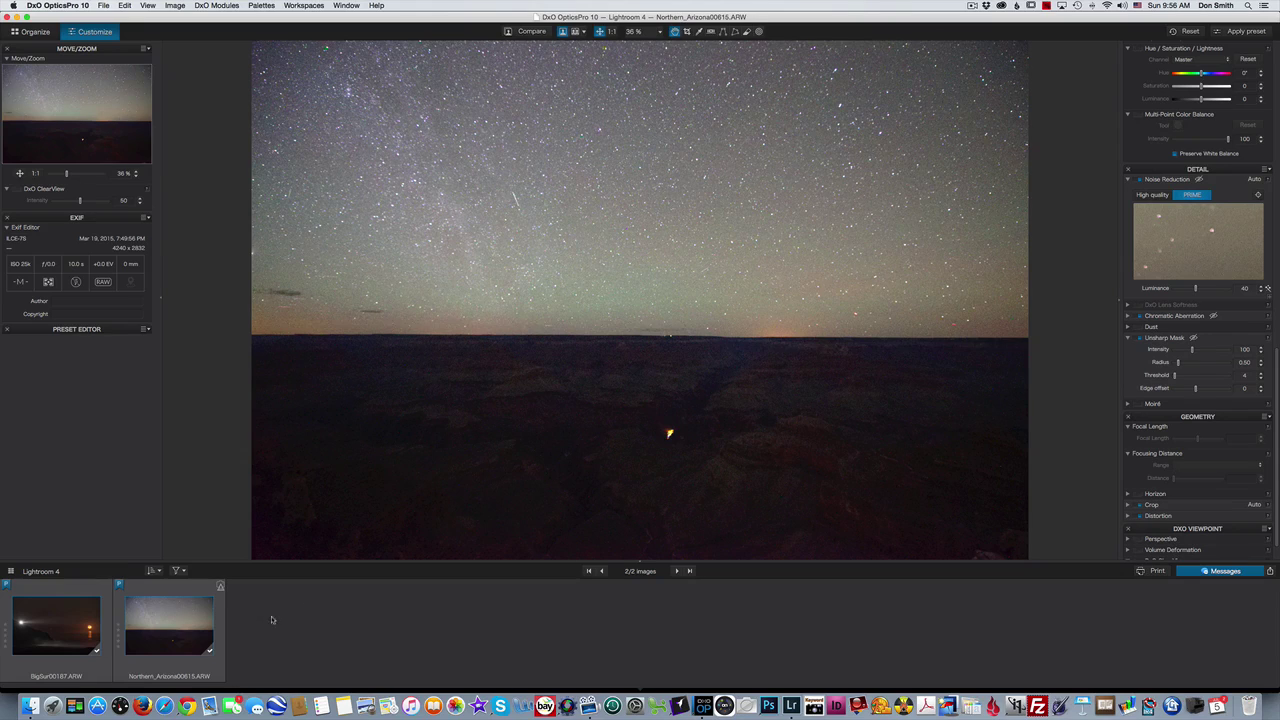
click(52, 624)
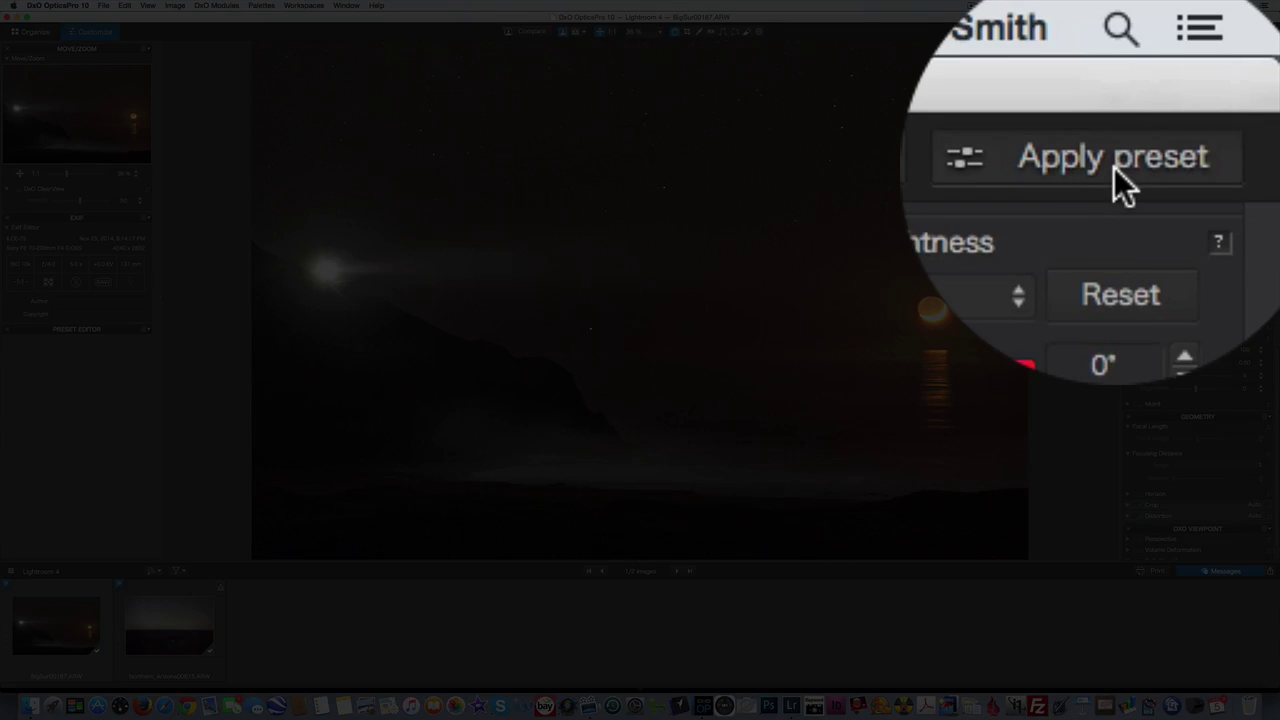
Apply the 5 - Landscape - Standard preset to the lighthouse photo, then open Northern_Arizona00615.ARW.
click(1246, 32)
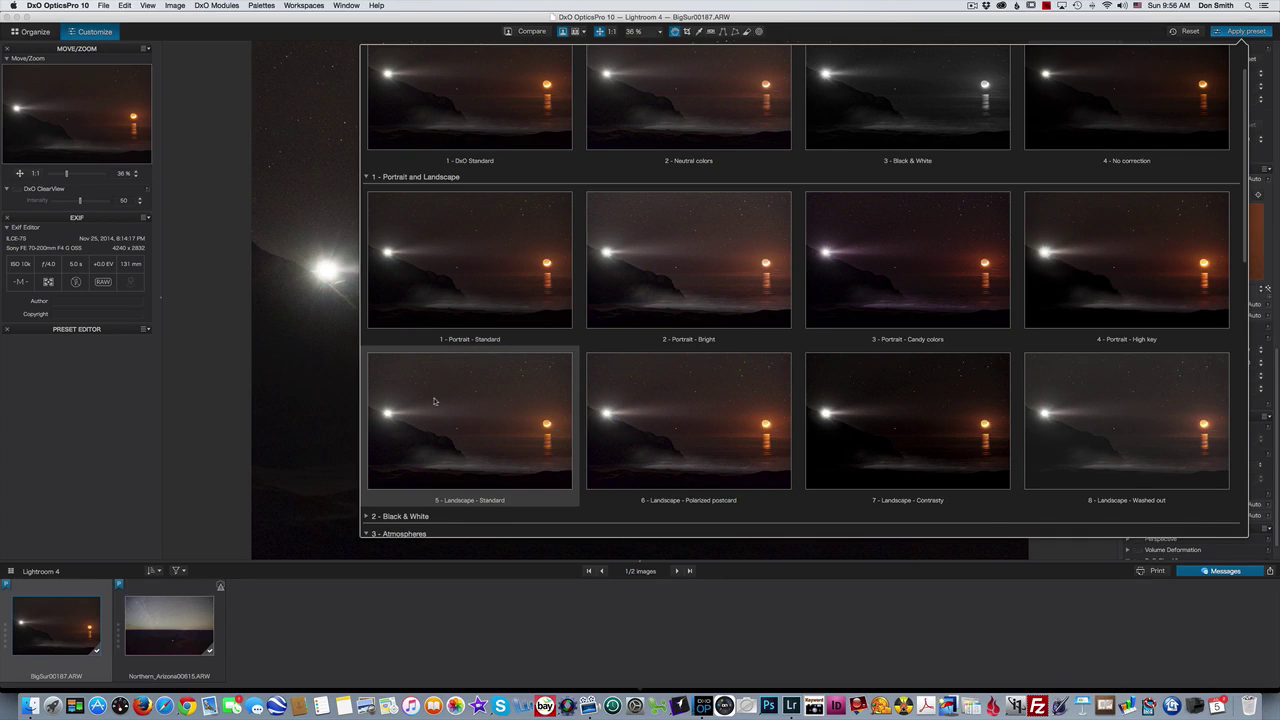
click(494, 126)
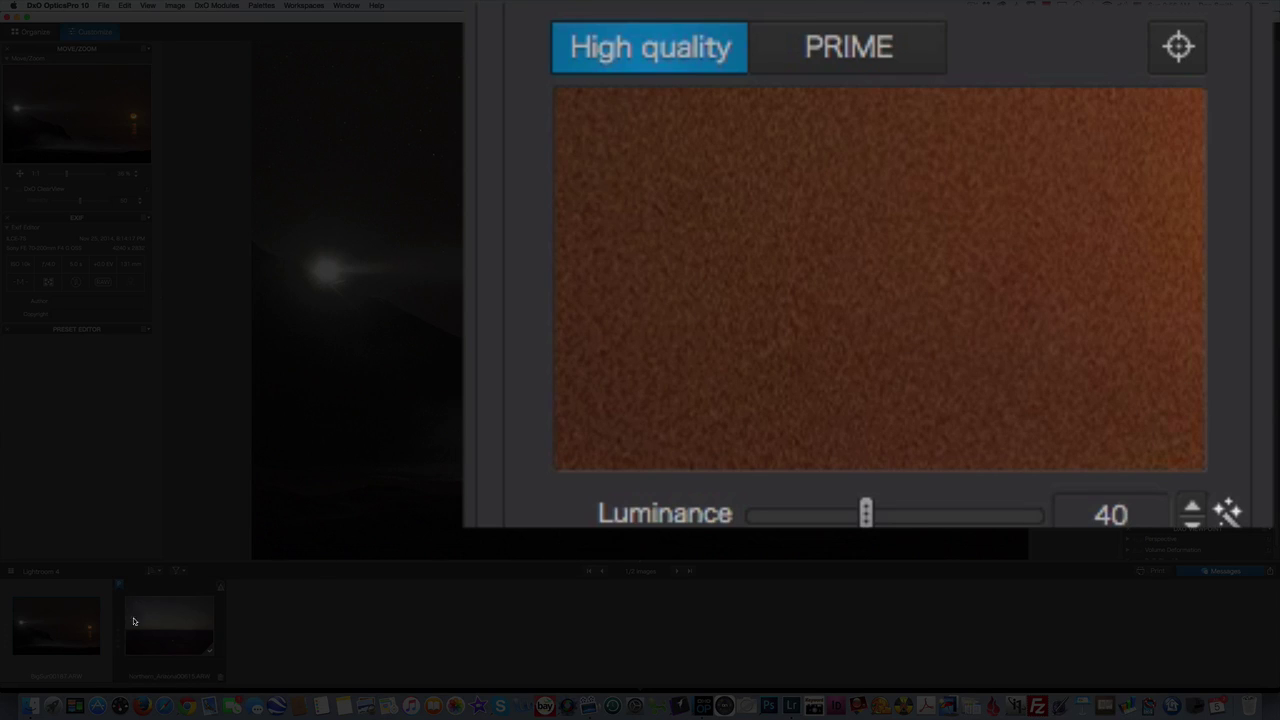
click(193, 620)
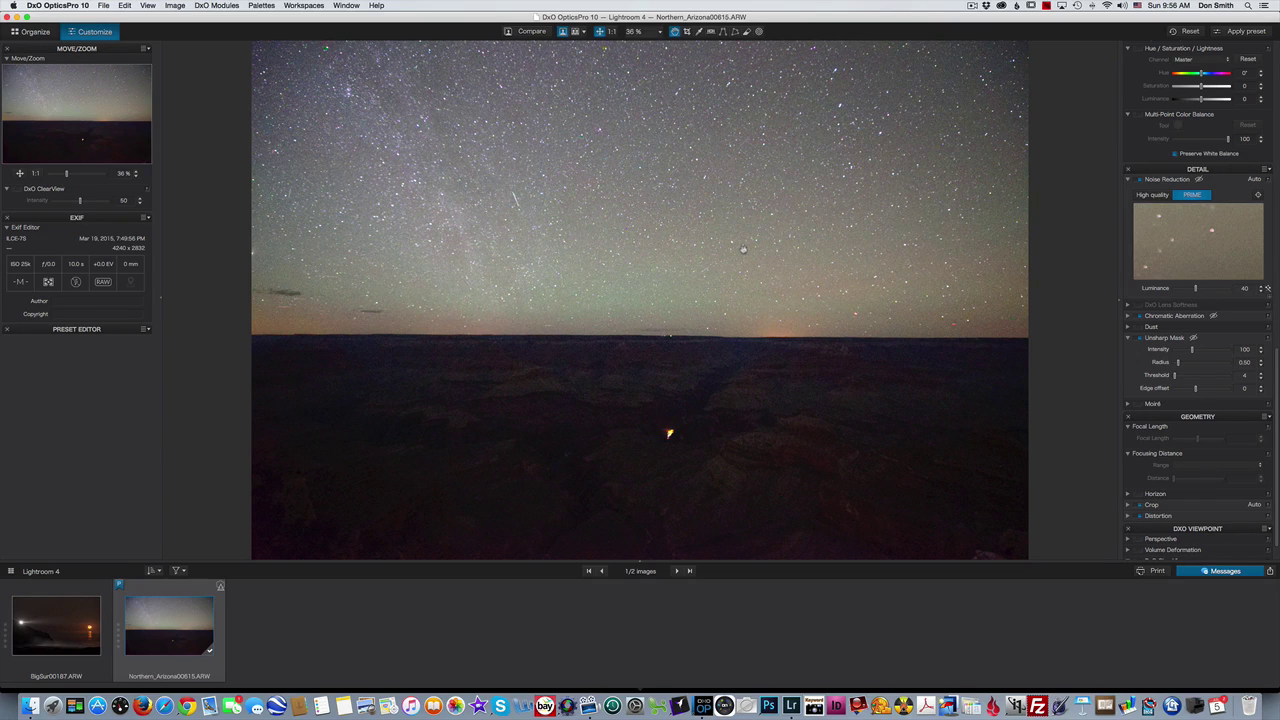
Apply DxO Standard to the Arizona photo, set both photos to PRIME, and open Export to Lightroom.
click(1248, 31)
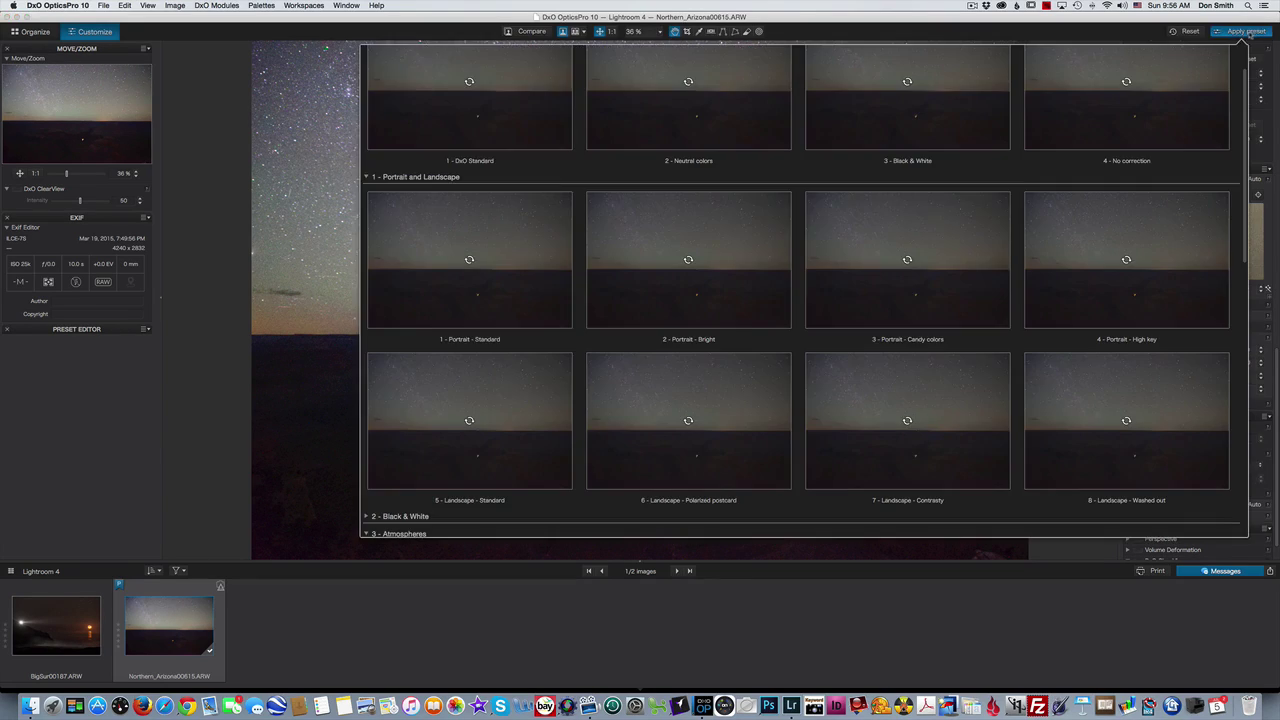
click(507, 135)
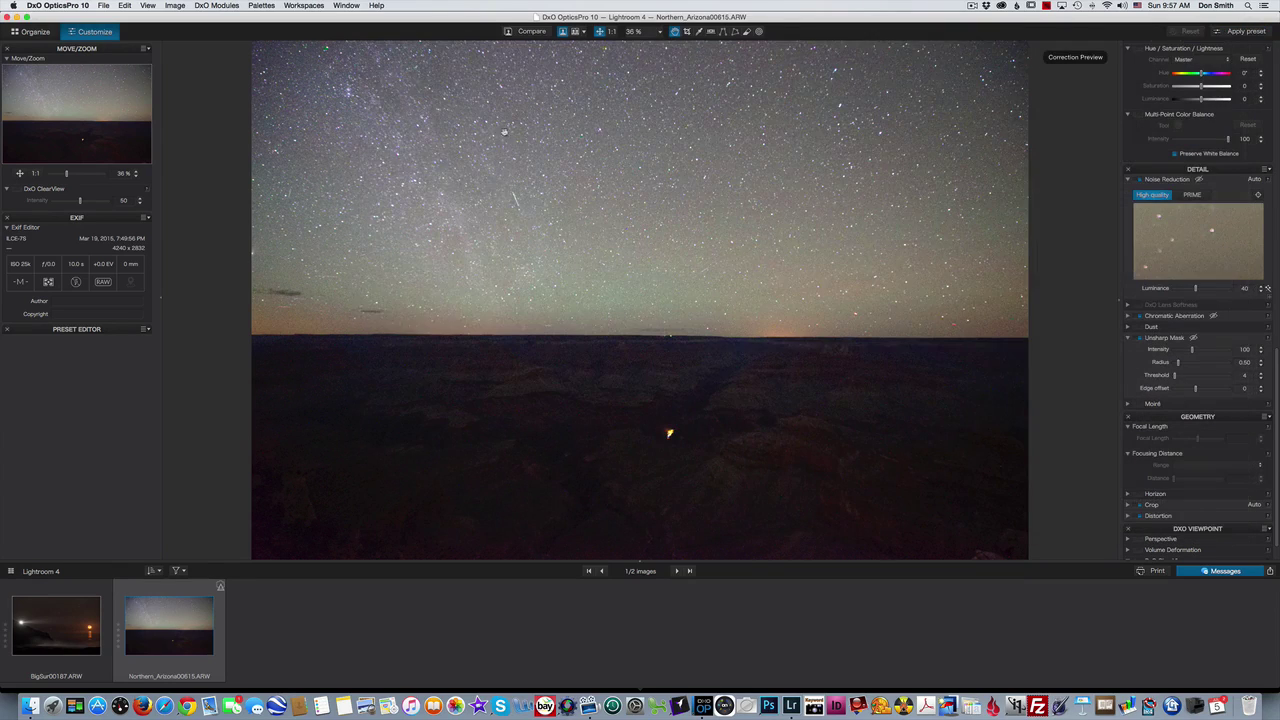
super+click(73, 670)
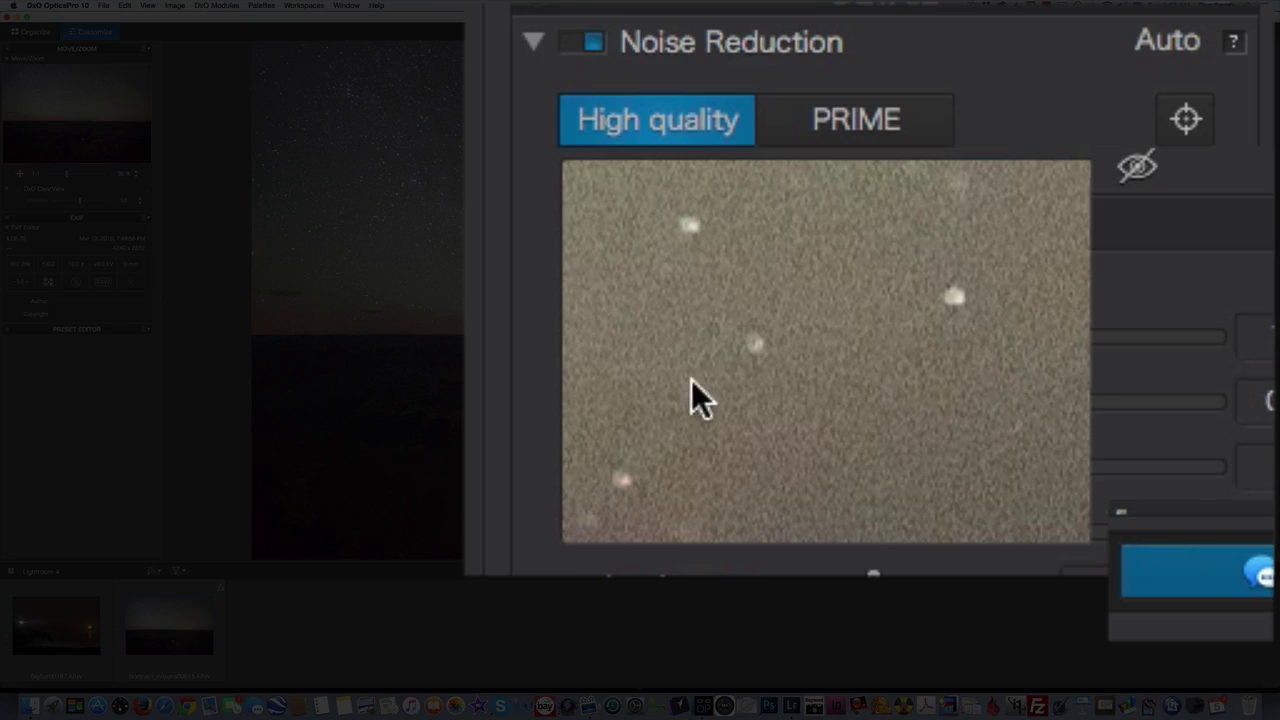
click(891, 115)
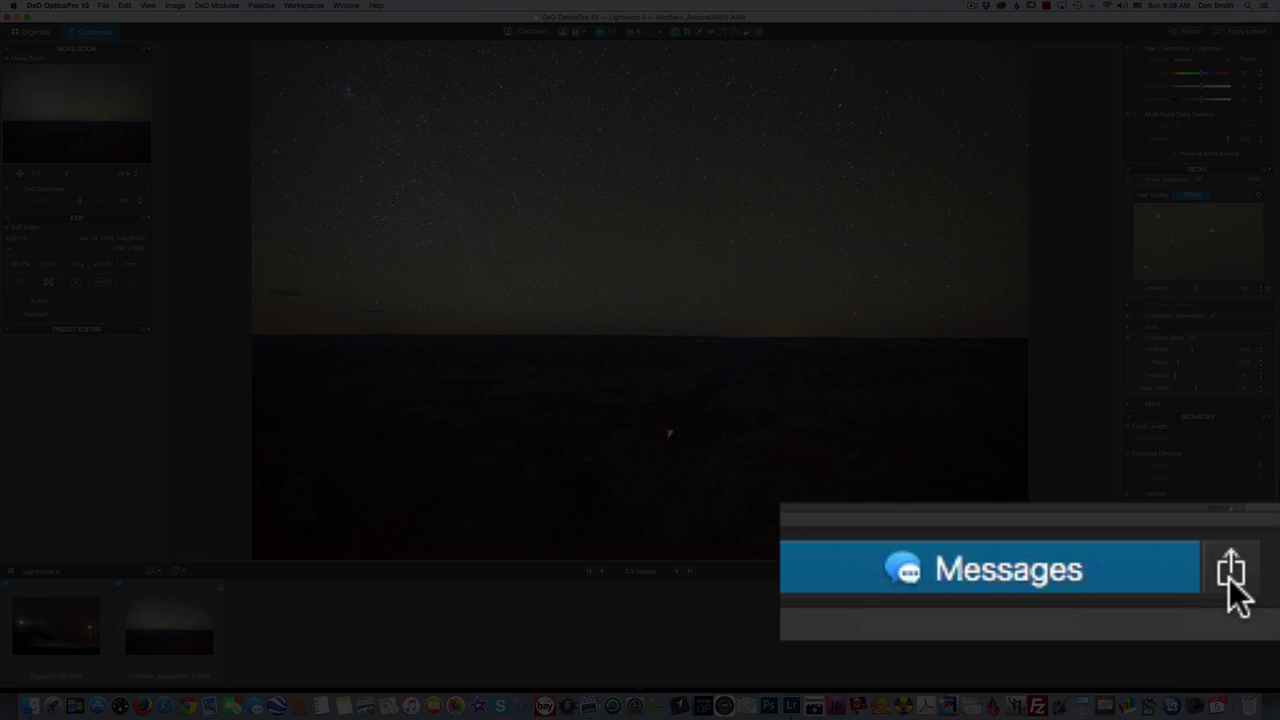
click(1269, 571)
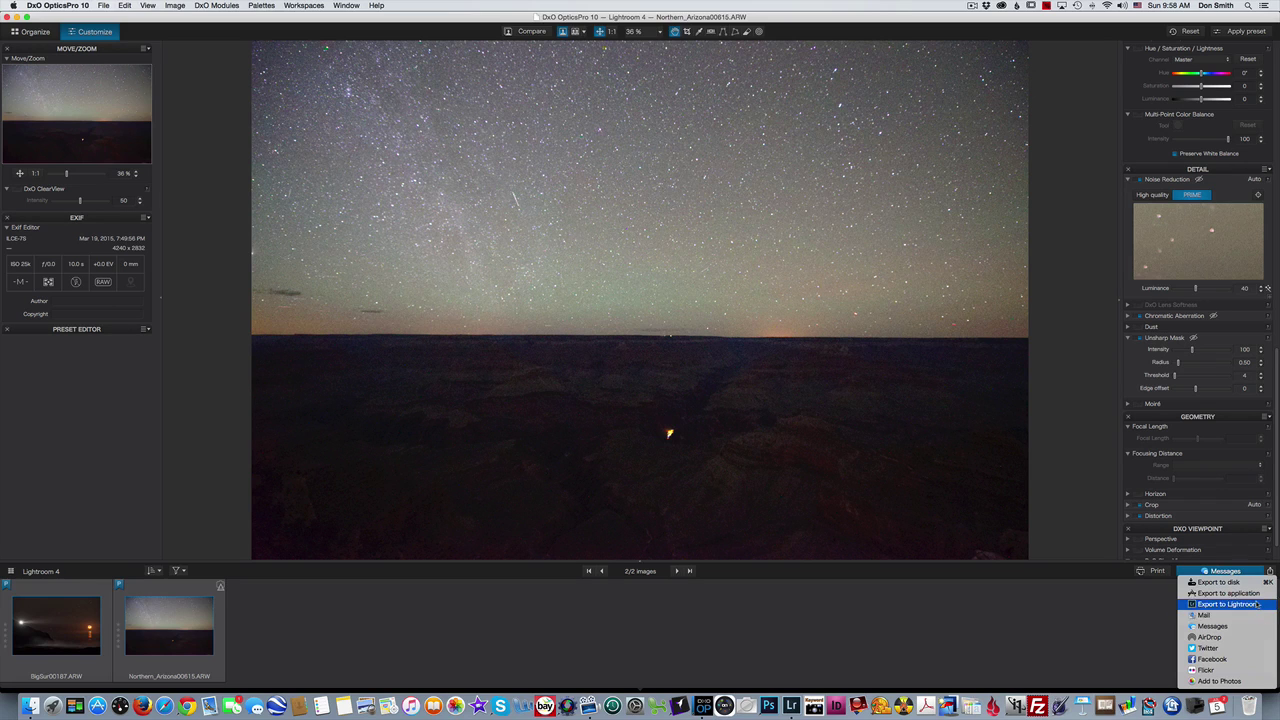
click(1255, 604)
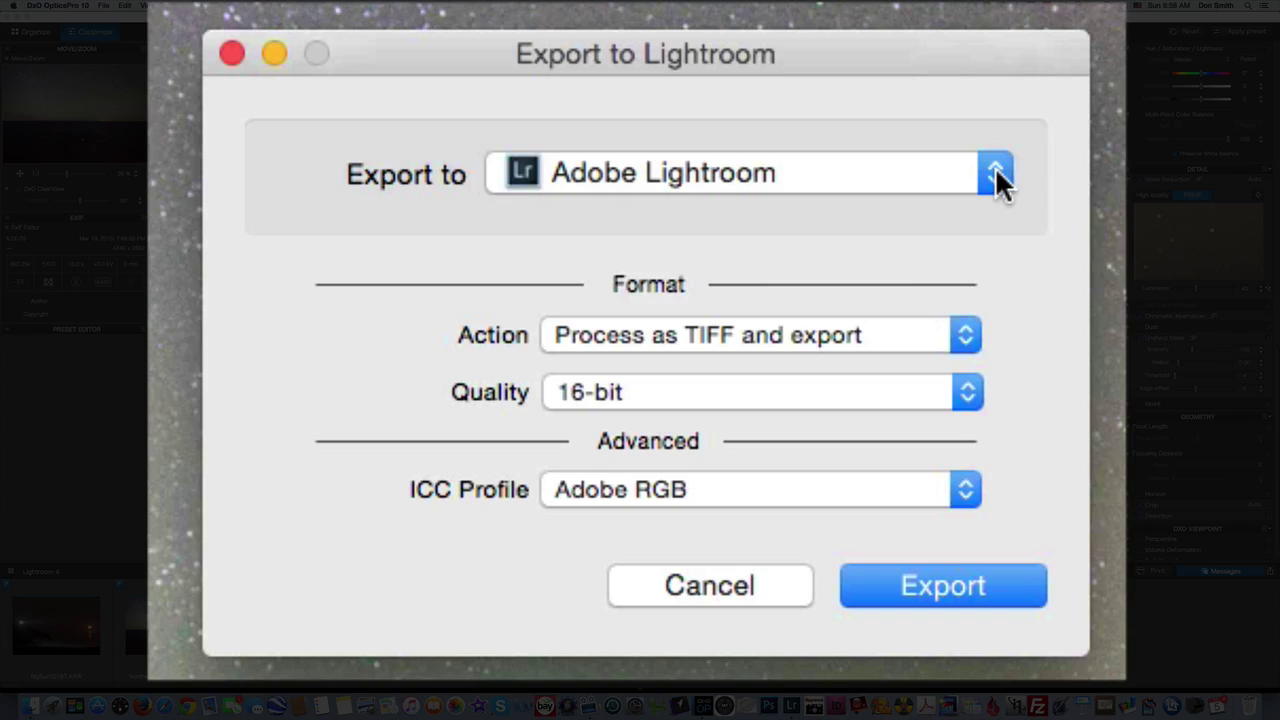
Keep the export target as Adobe Lightroom, processed as 16-bit TIFF.
click(721, 179)
click(996, 172)
click(965, 336)
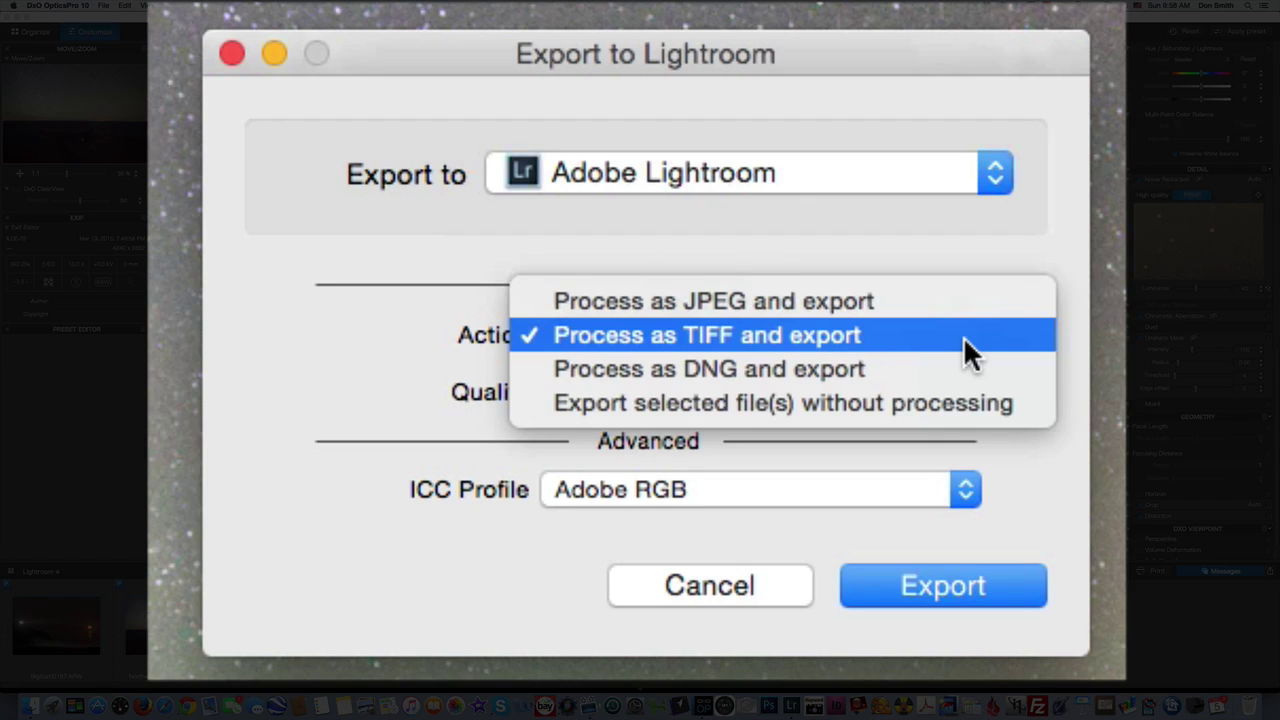
click(963, 336)
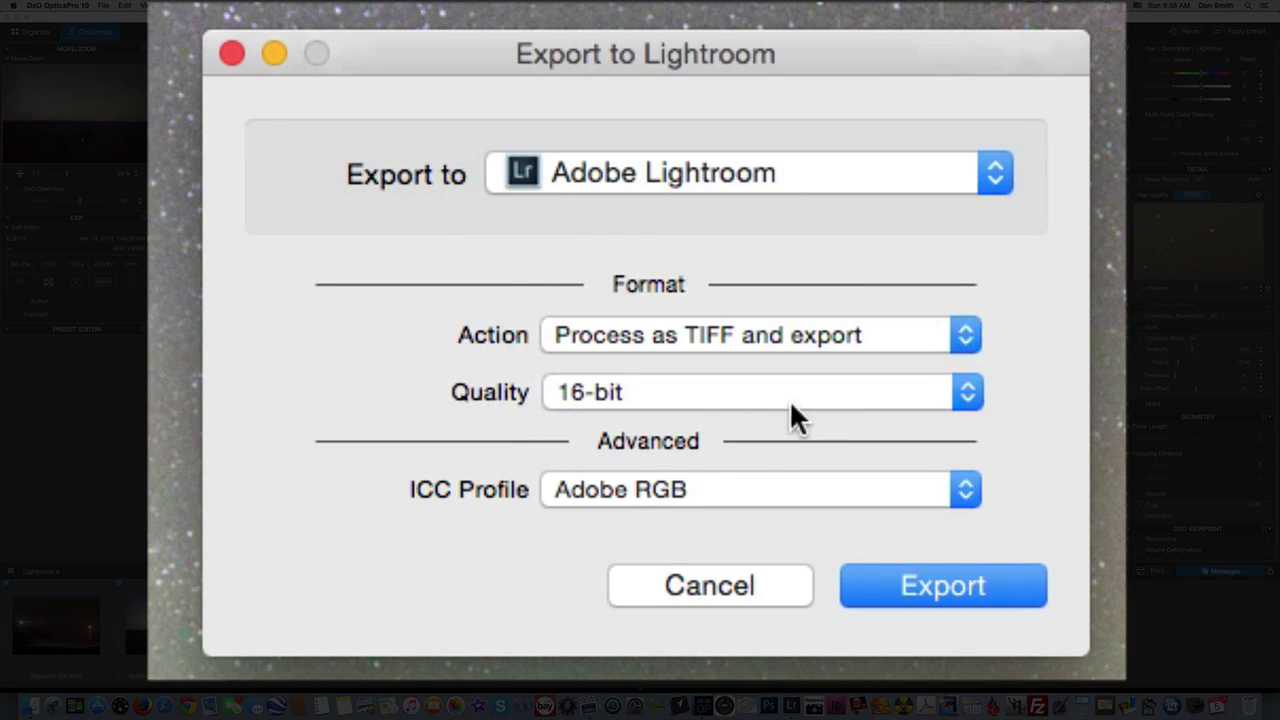
click(952, 399)
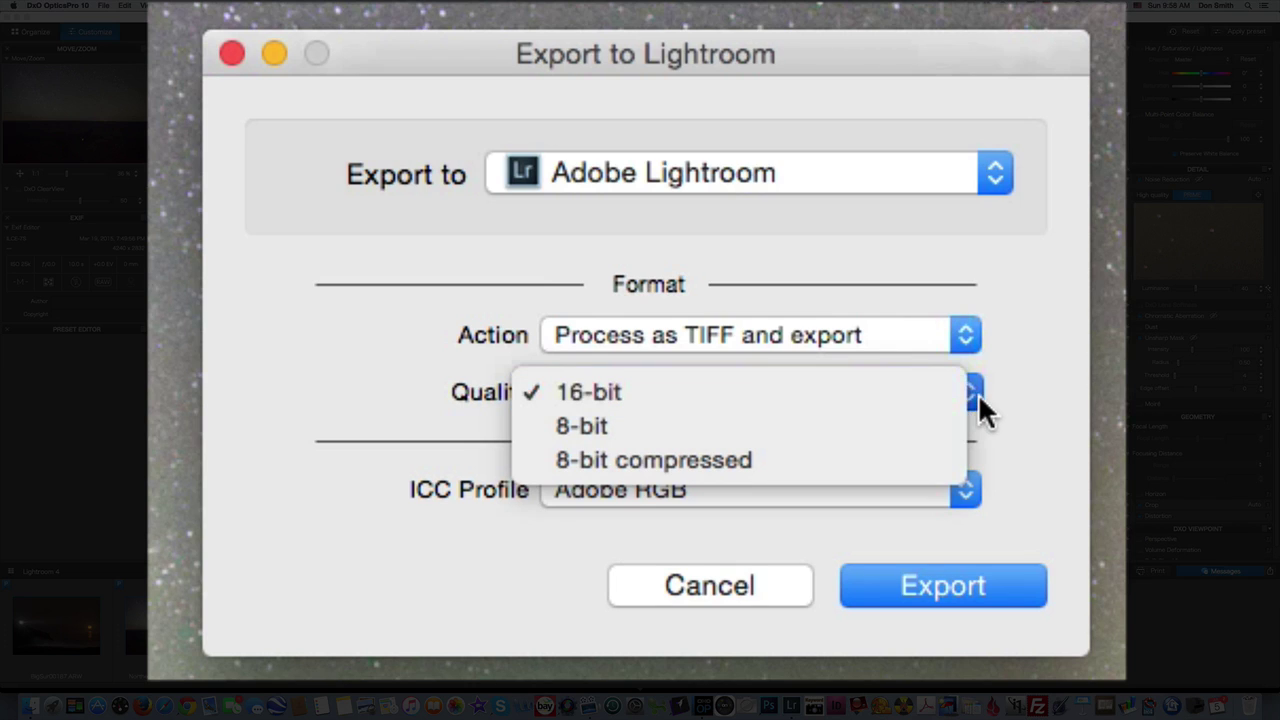
click(976, 393)
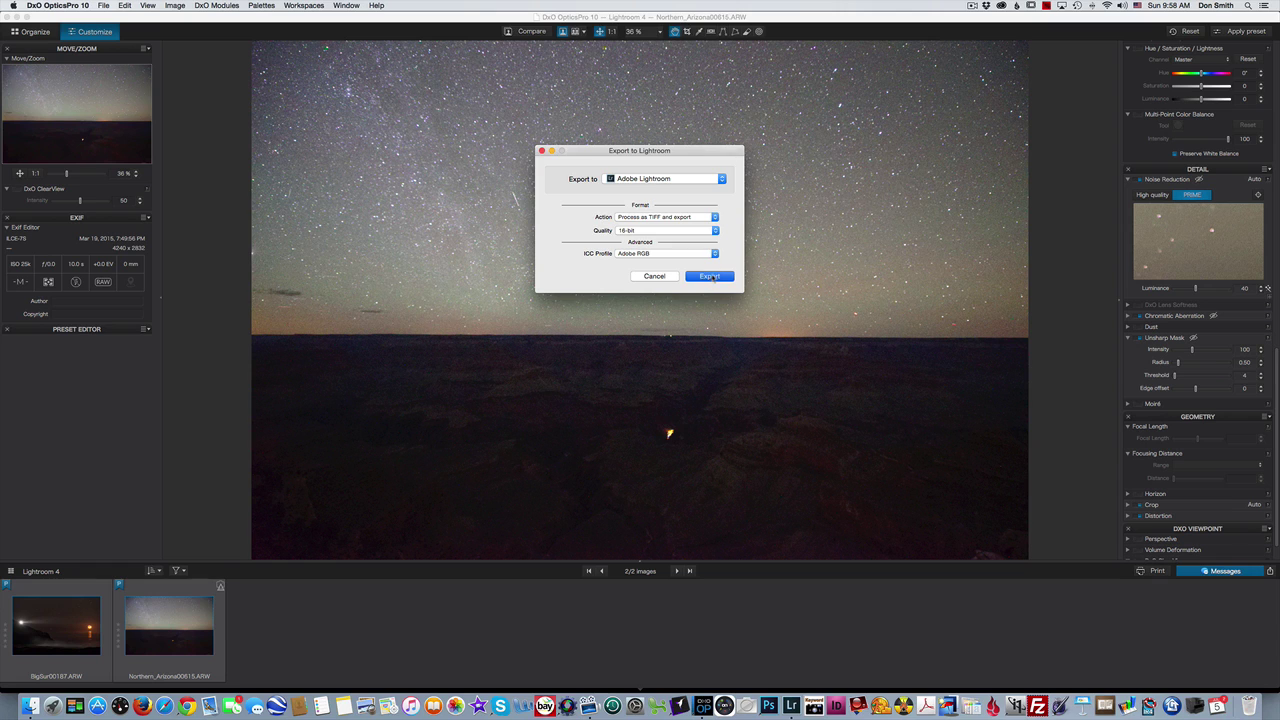
Export to Lightroom, overwriting the existing BigSur00187_DxO.tif and Northern_Arizona TIFFs.
click(940, 586)
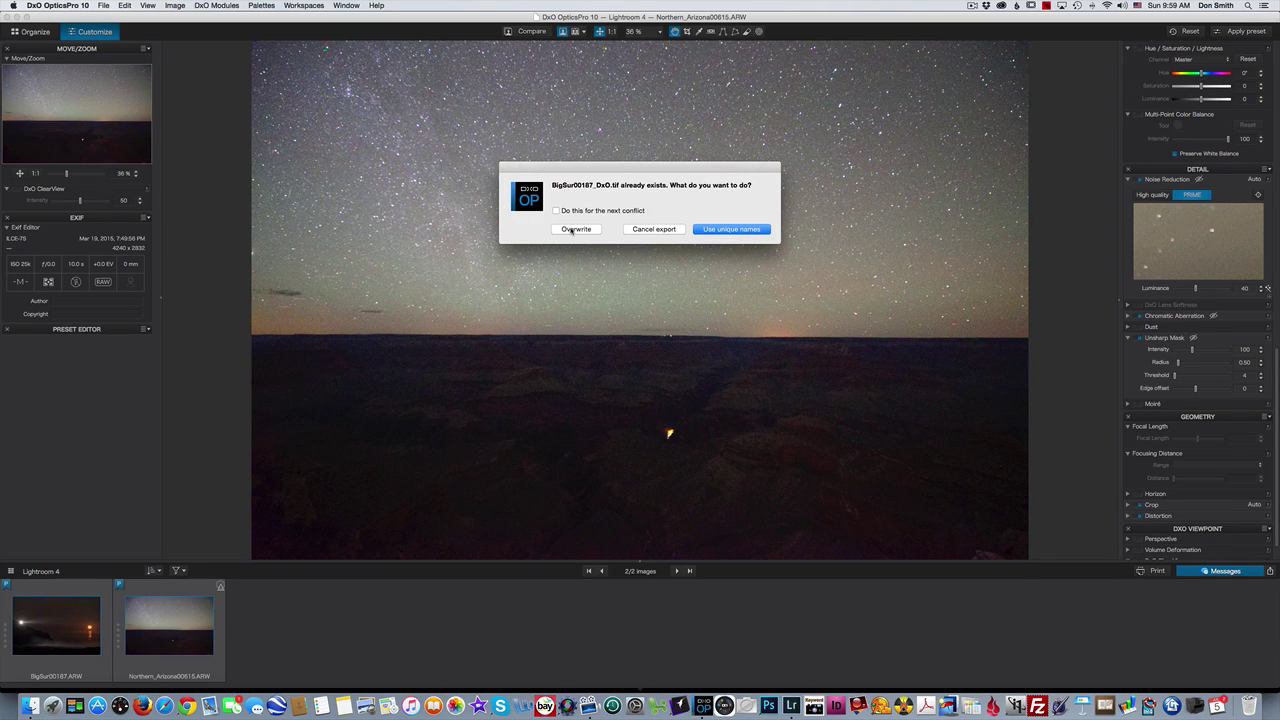
click(575, 229)
click(572, 224)
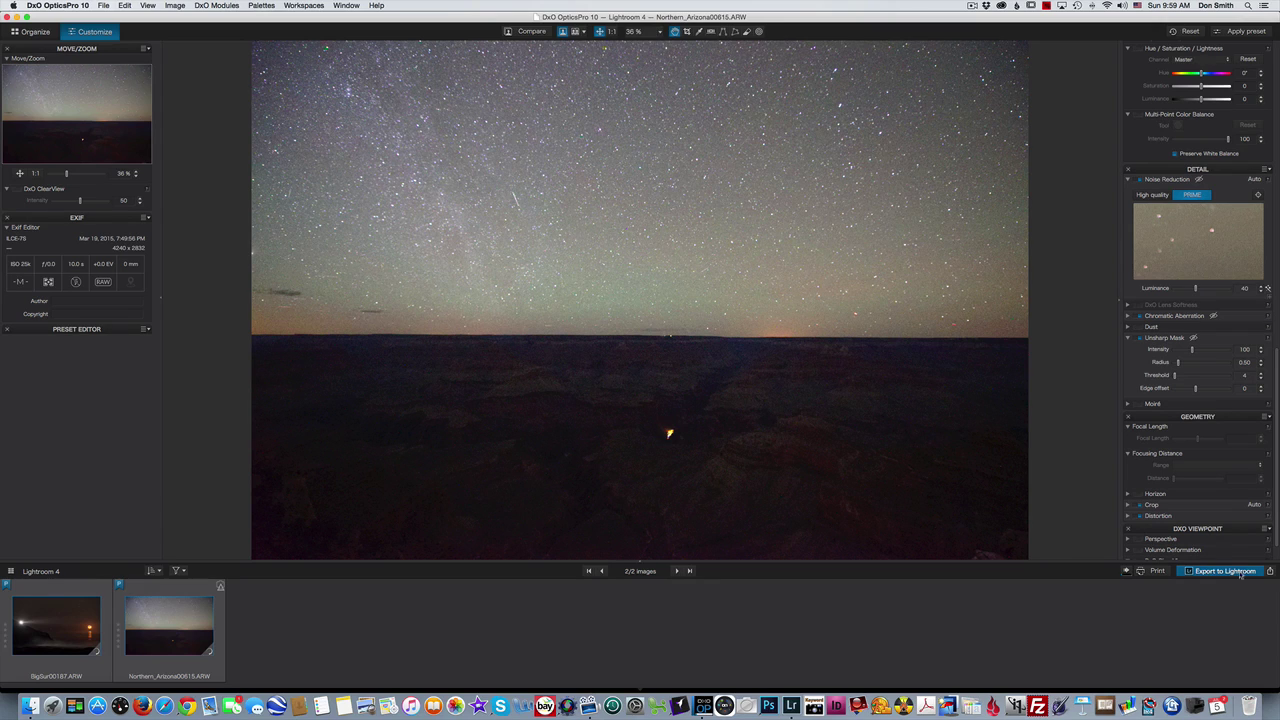
Watch the 'Export to Lightroom - 2 images' progress in the export queue until Lightroom opens.
click(1127, 571)
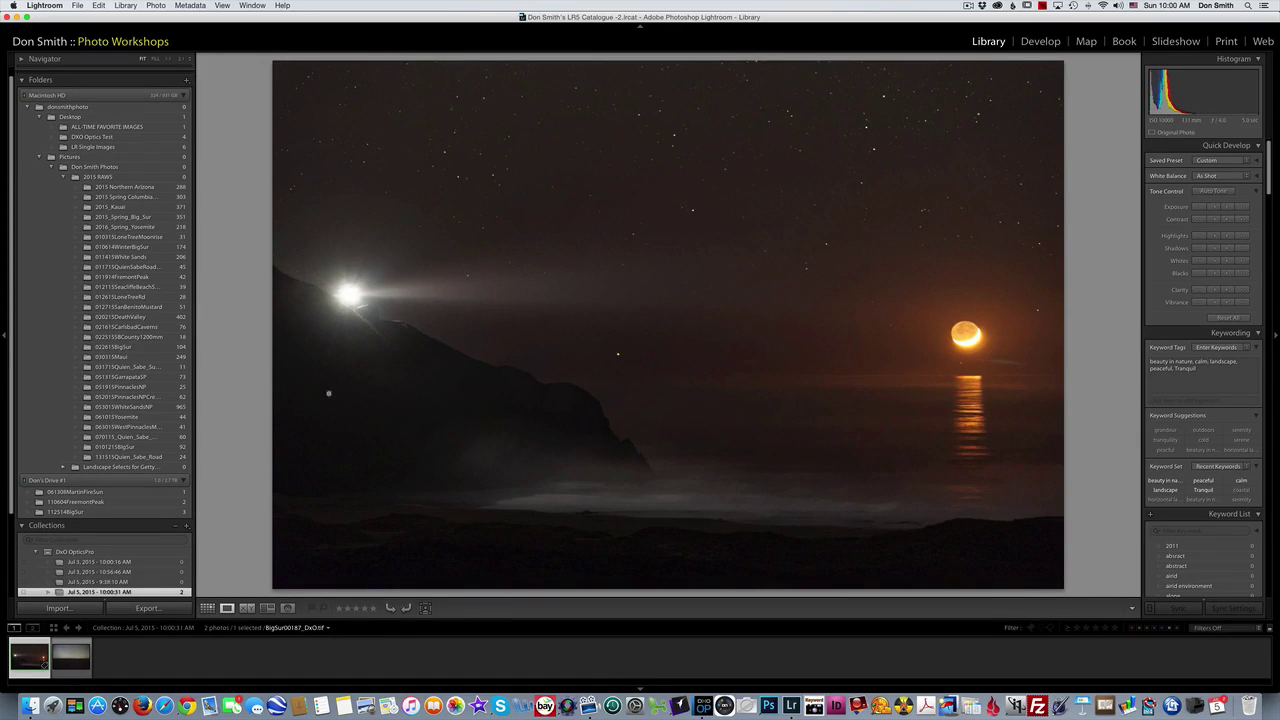
Open the DXO Optics Test folder in the Library Folders panel to show its 4 photos.
click(120, 137)
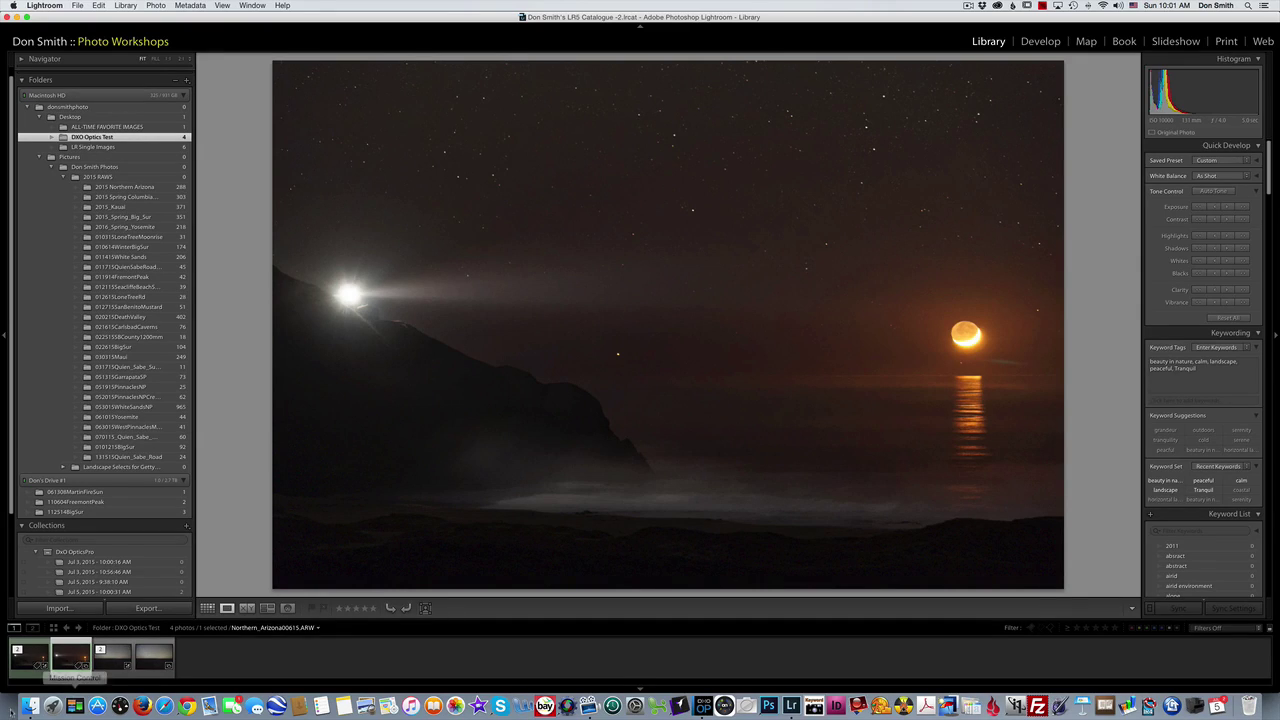
In the Develop module, compare the BigSur00187 raw with its BigSur00187_DxO.tif version.
click(28, 663)
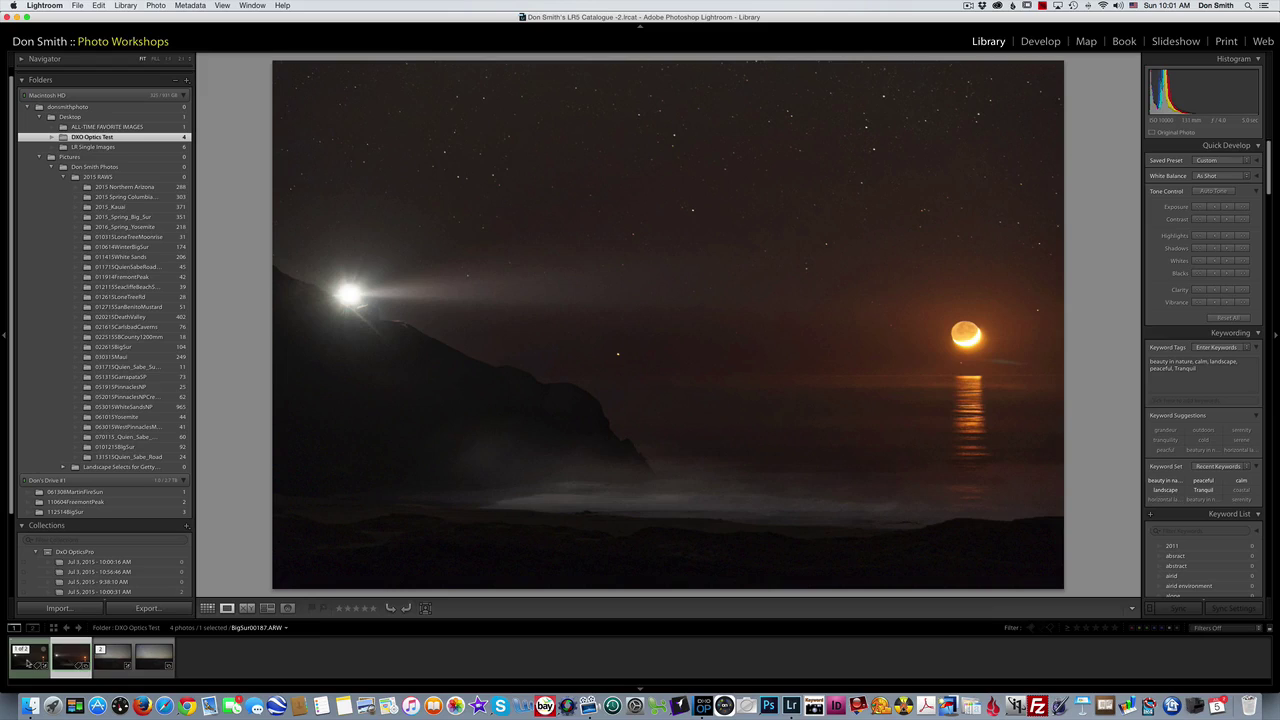
click(1030, 44)
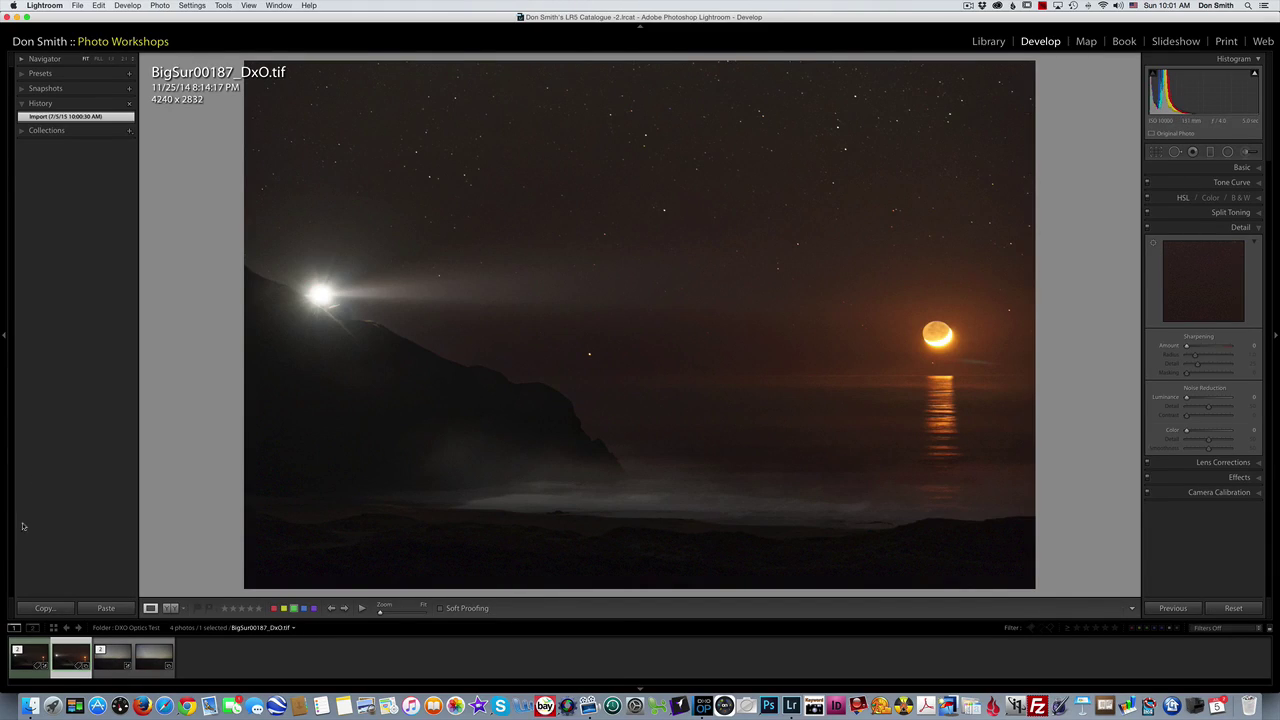
click(20, 670)
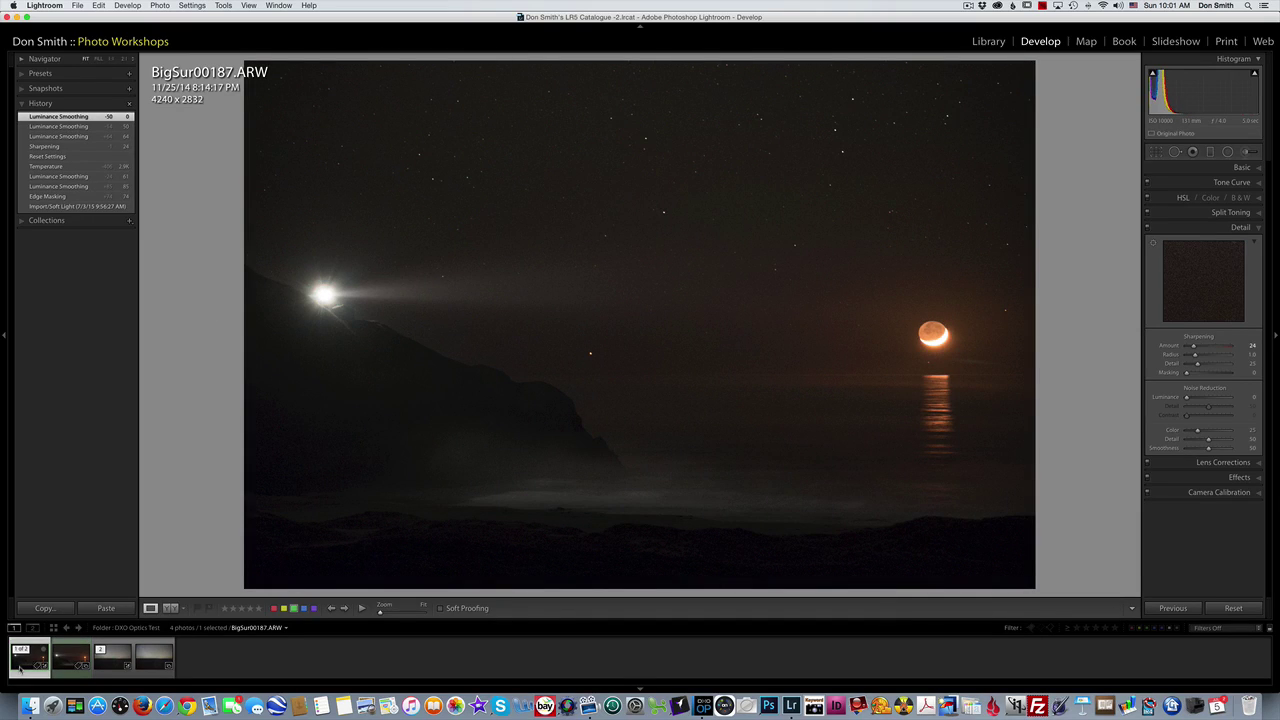
click(70, 662)
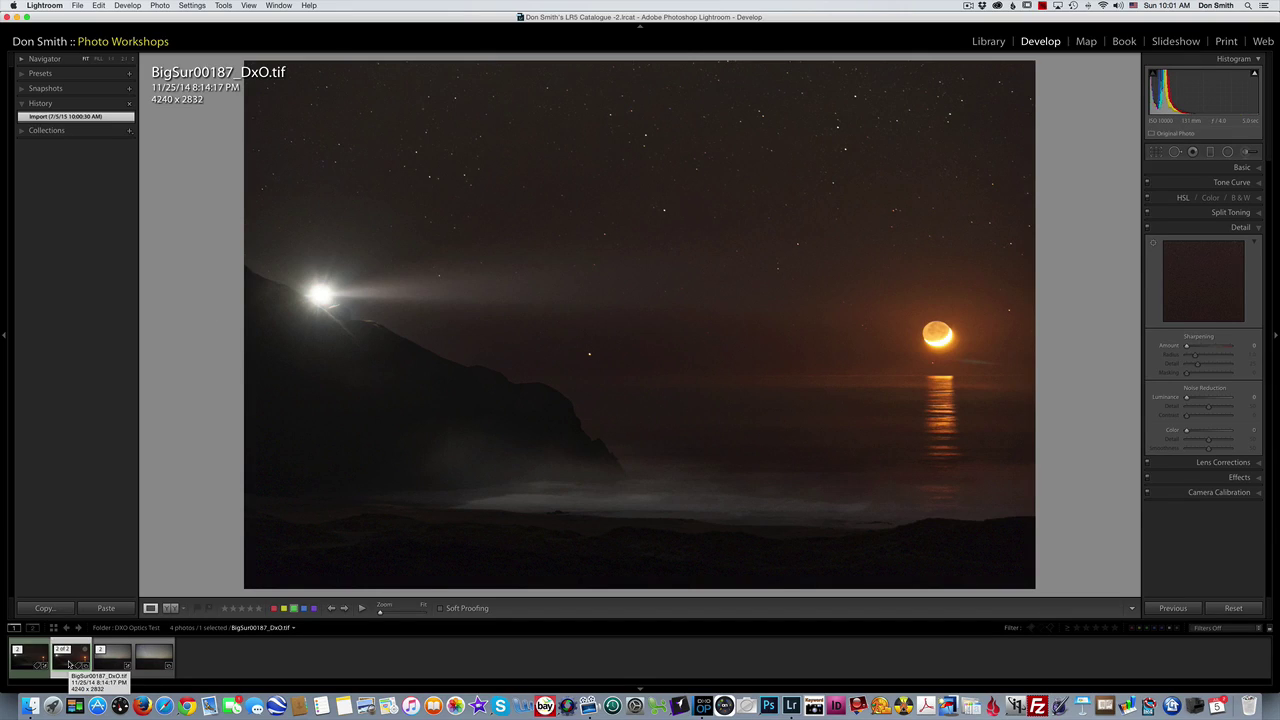
Compare the DxO TIFF and raw BigSur00187 side by side, with the raw zoomed 1:1 on the moon.
super+click(27, 667)
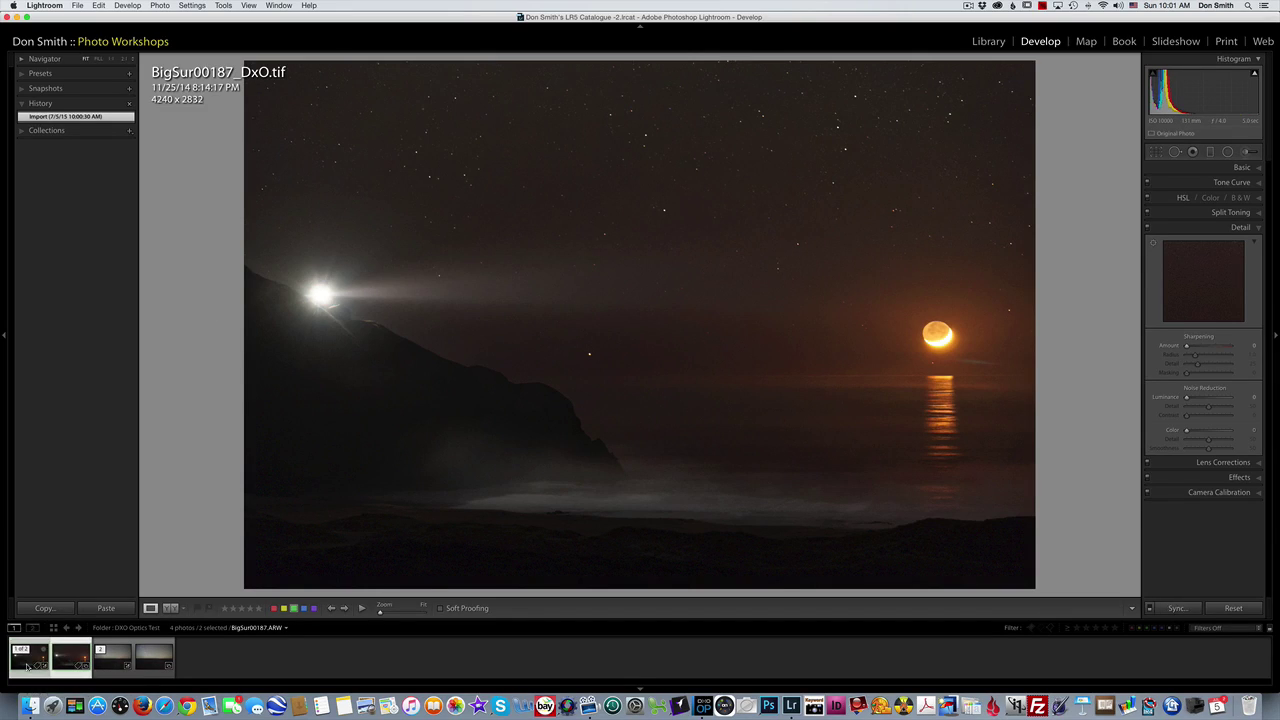
key(c)
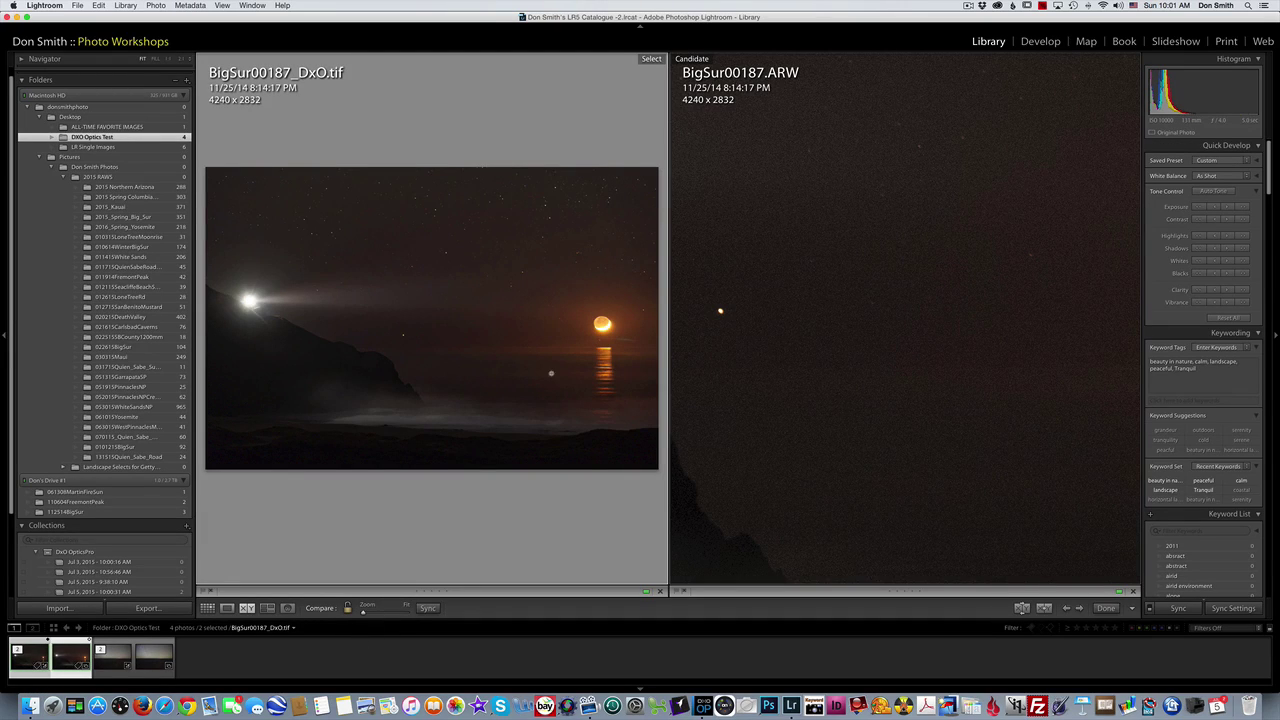
click(896, 446)
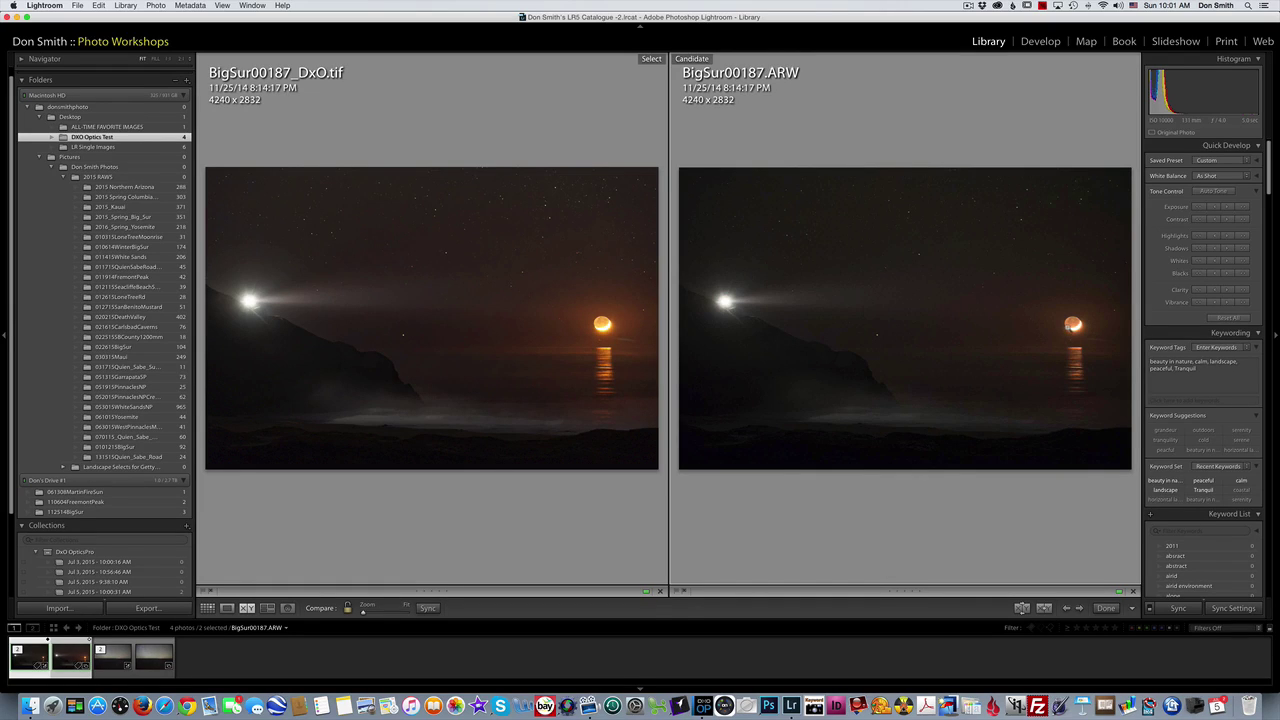
click(1066, 325)
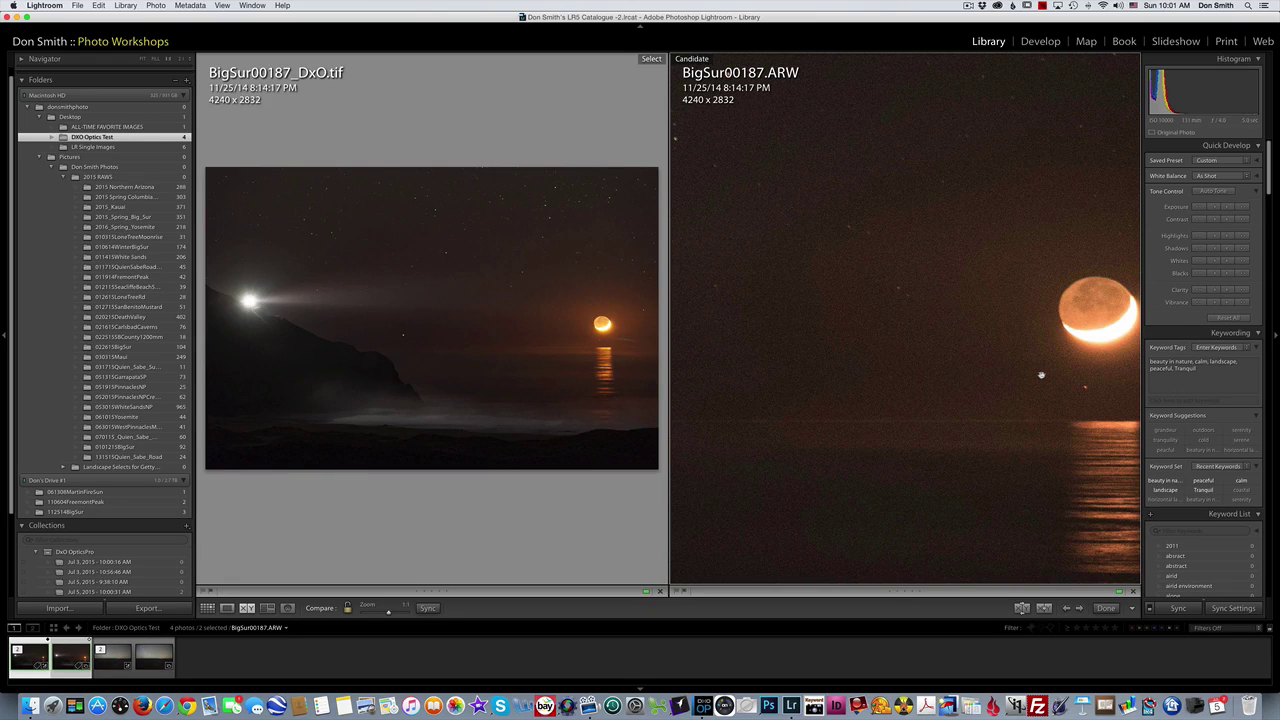
Zoom the DxO TIFF onto the same moon close-up, then return to Develop.
click(575, 348)
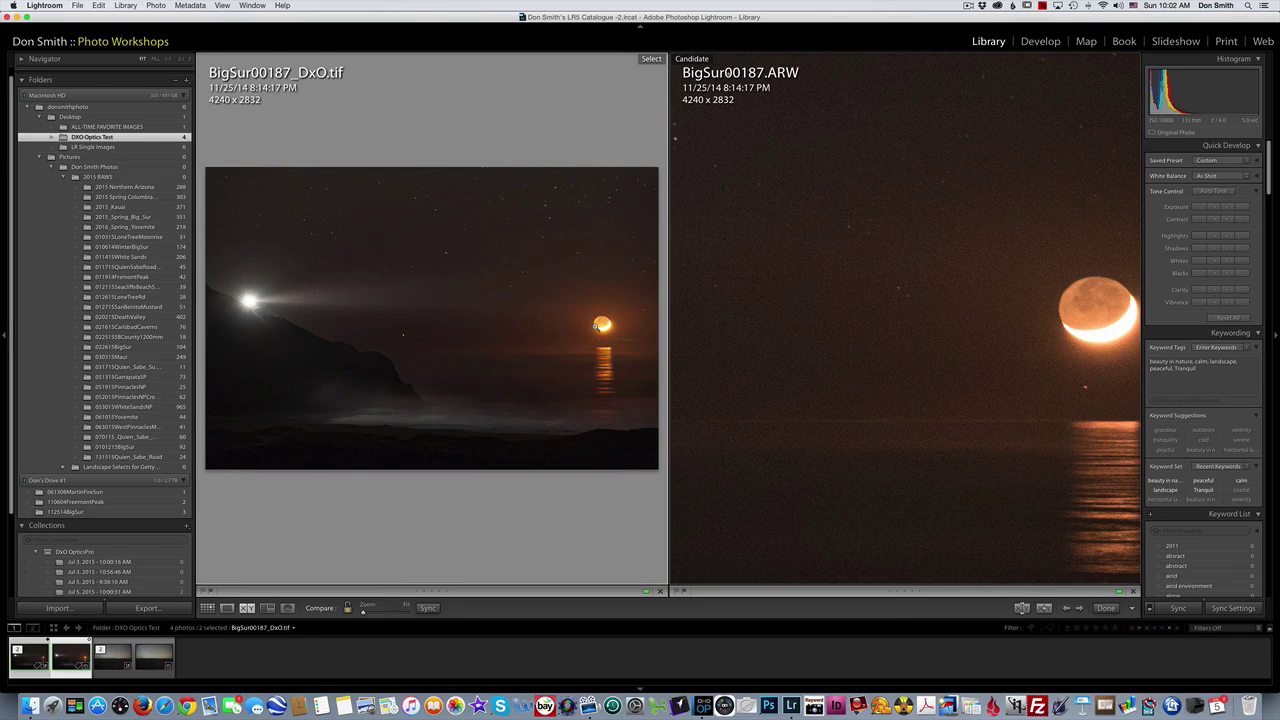
click(597, 326)
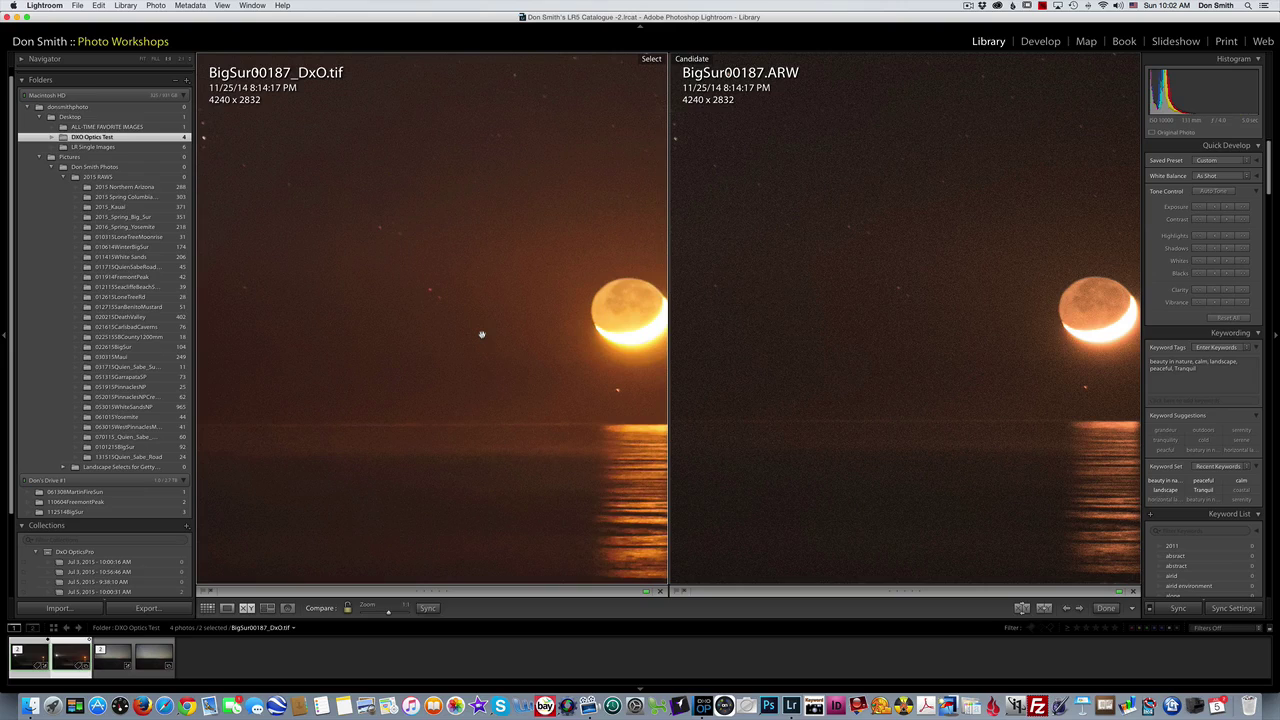
click(987, 323)
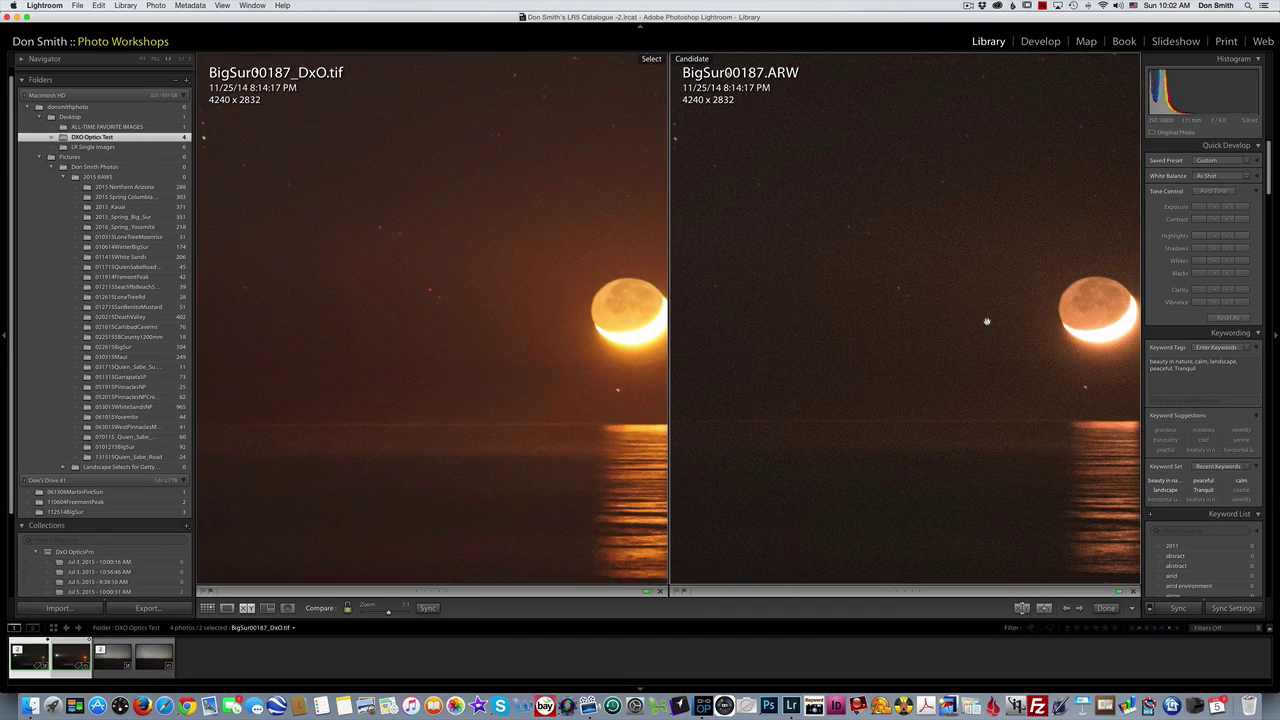
click(1040, 41)
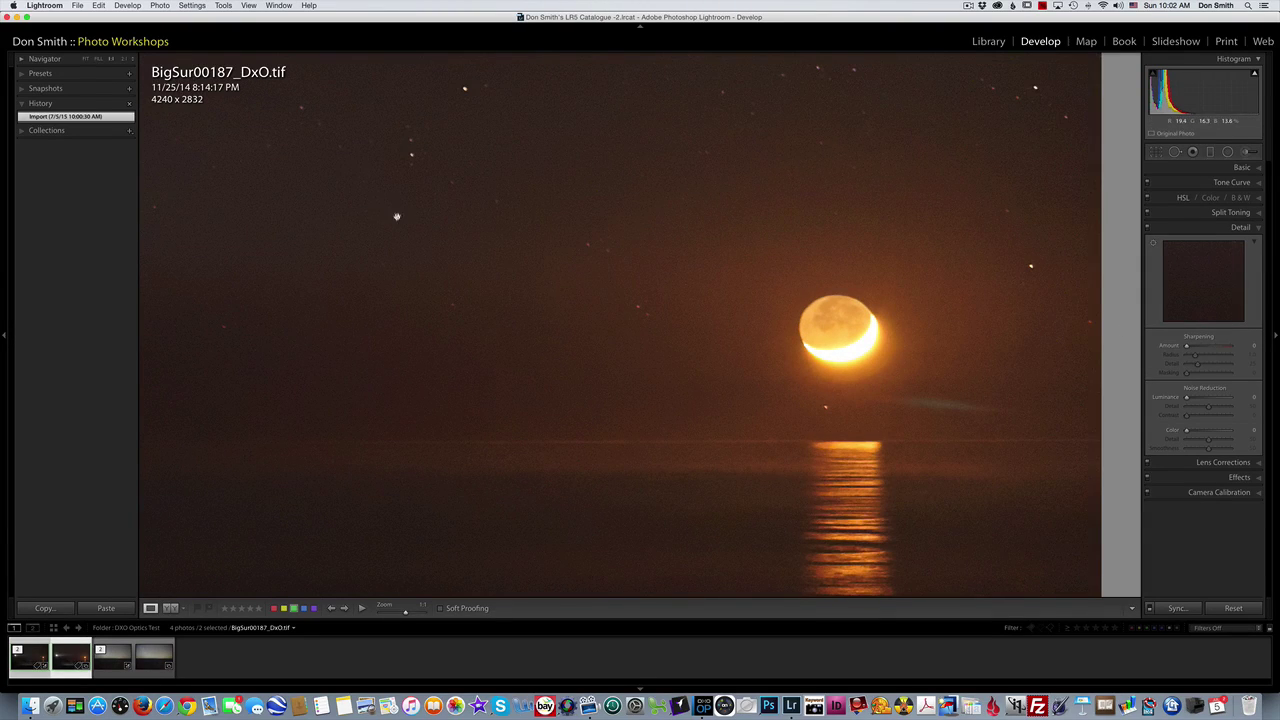
Raise the raw BigSur00187's Luminance noise reduction to 61 and fit the photo in view.
key(e)
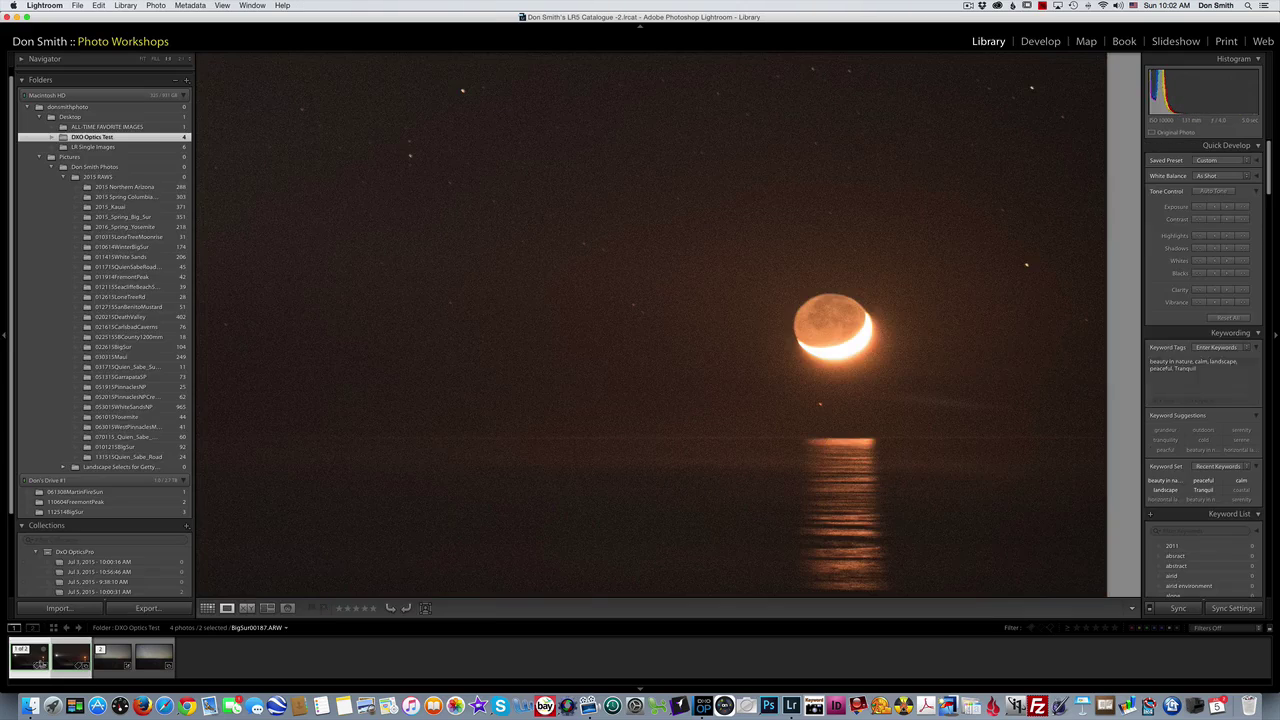
click(1045, 41)
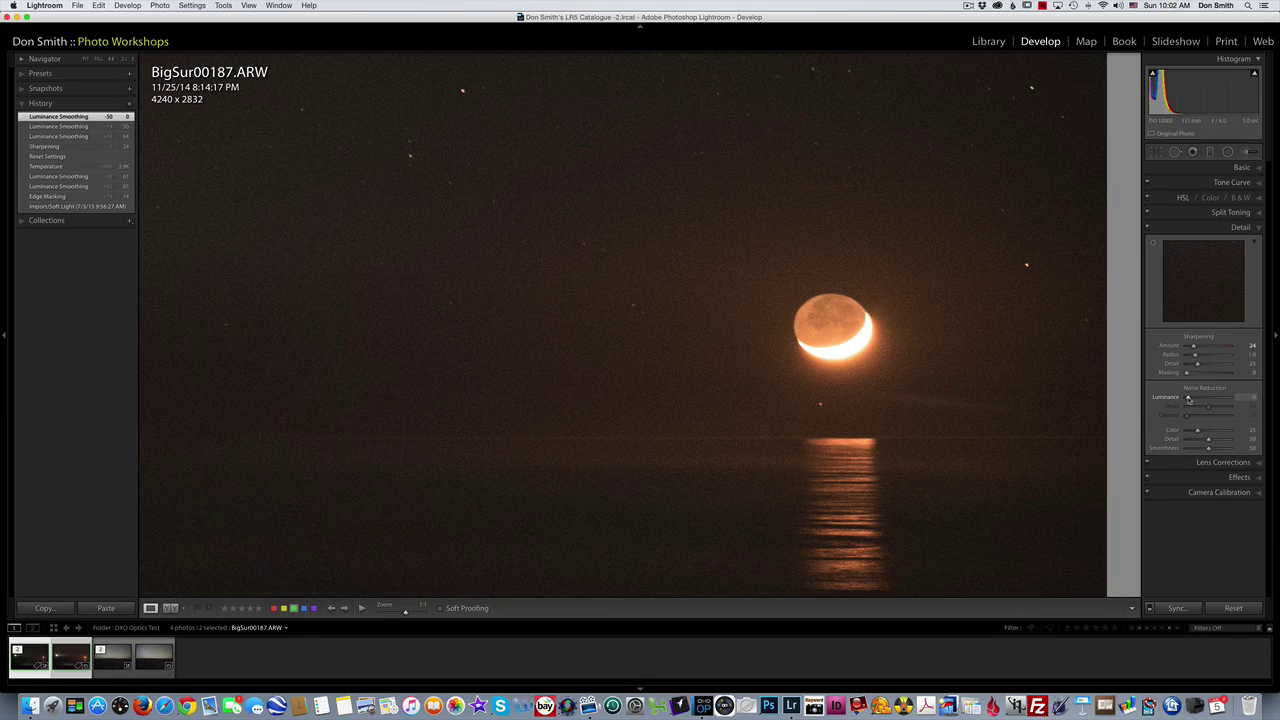
drag(1188, 398, 1215, 399)
drag(1215, 400, 1215, 400)
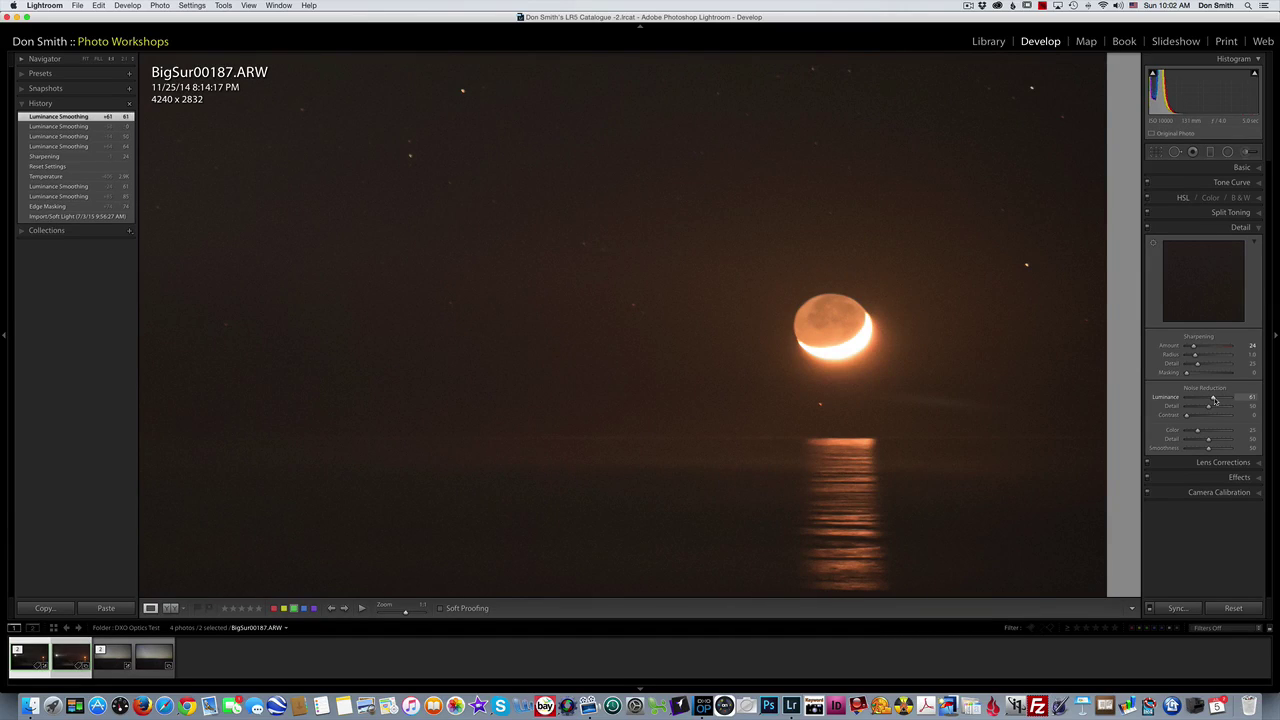
click(756, 392)
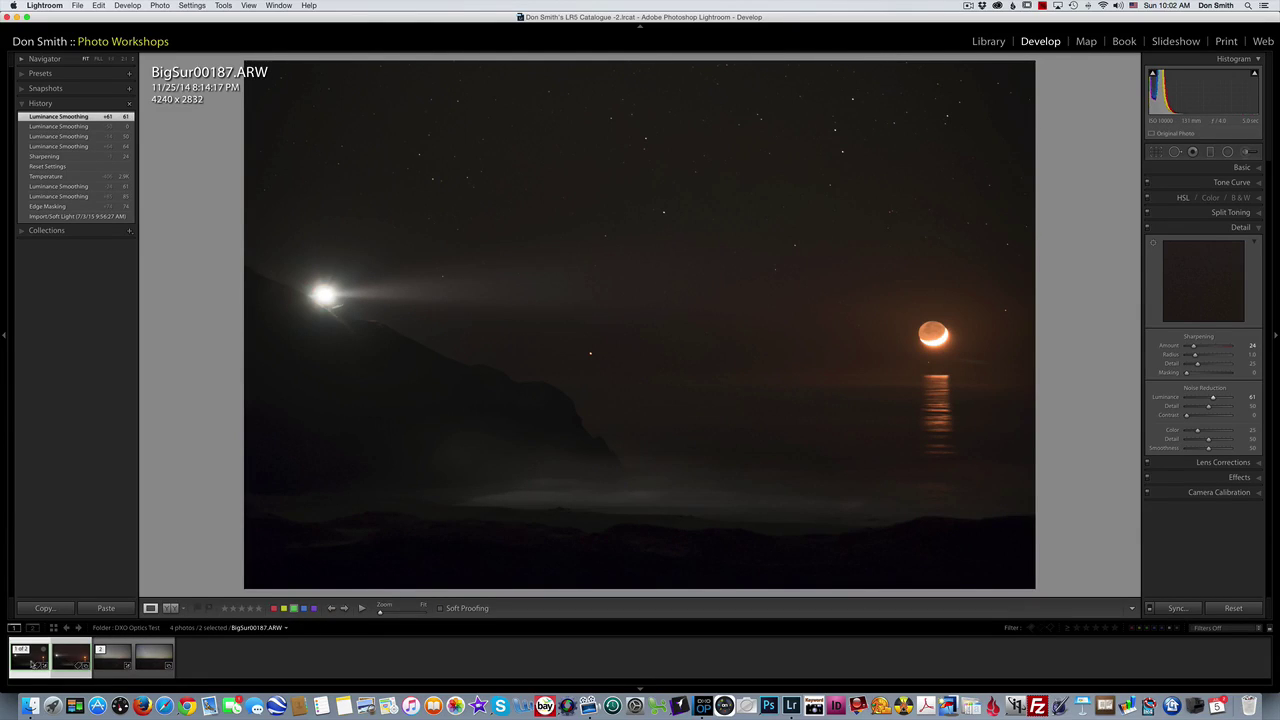
Inspect the raw BigSur00187 at 1:1 across the starfield, mountain silhouette and crescent moon.
click(78, 662)
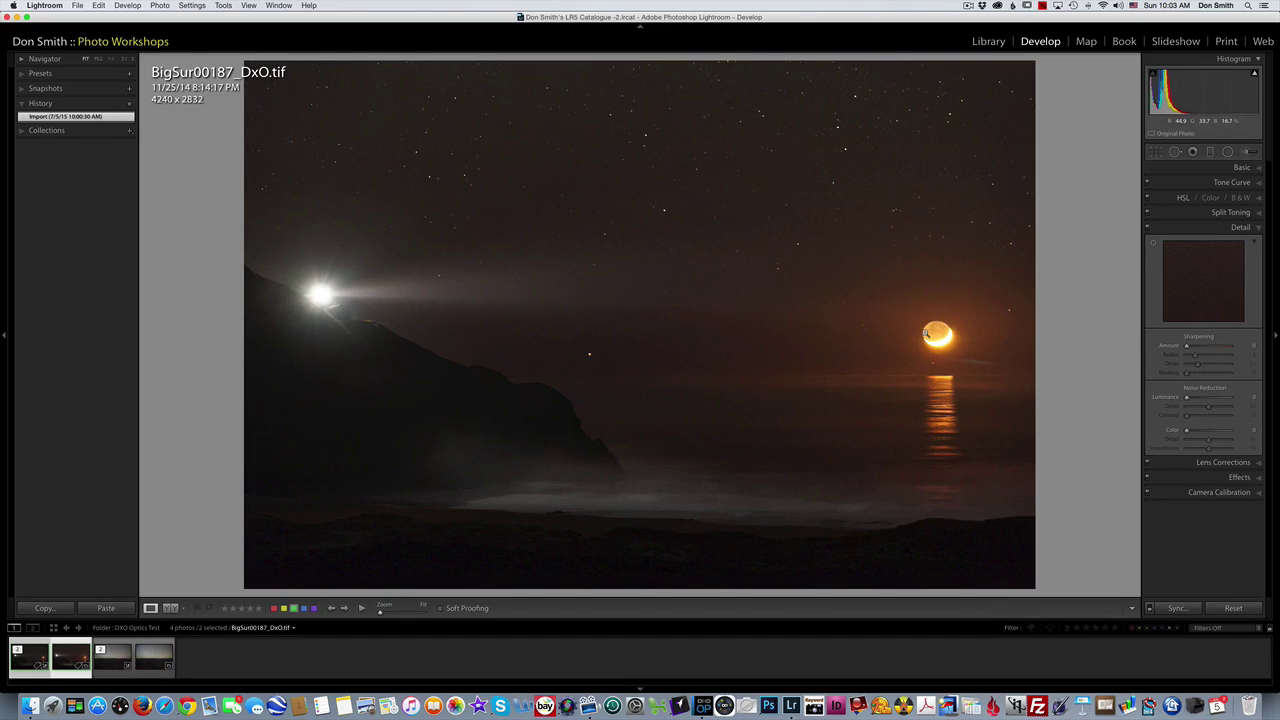
click(920, 332)
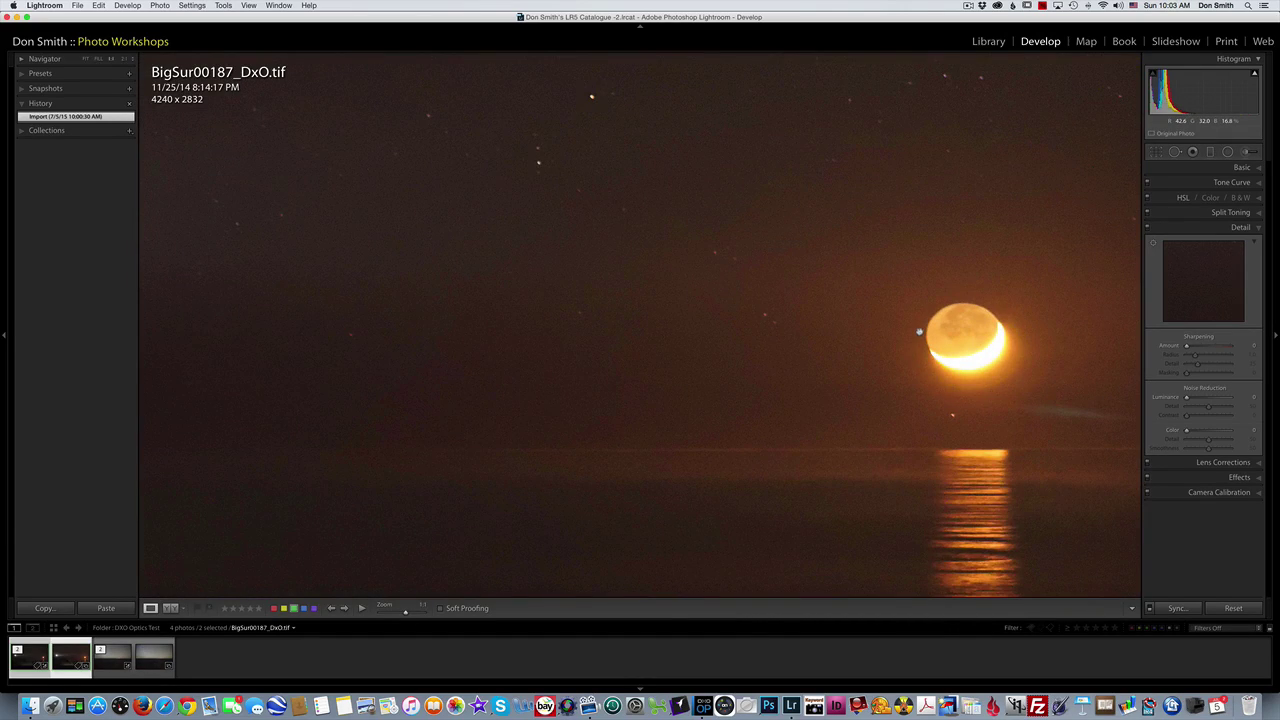
key(Left)
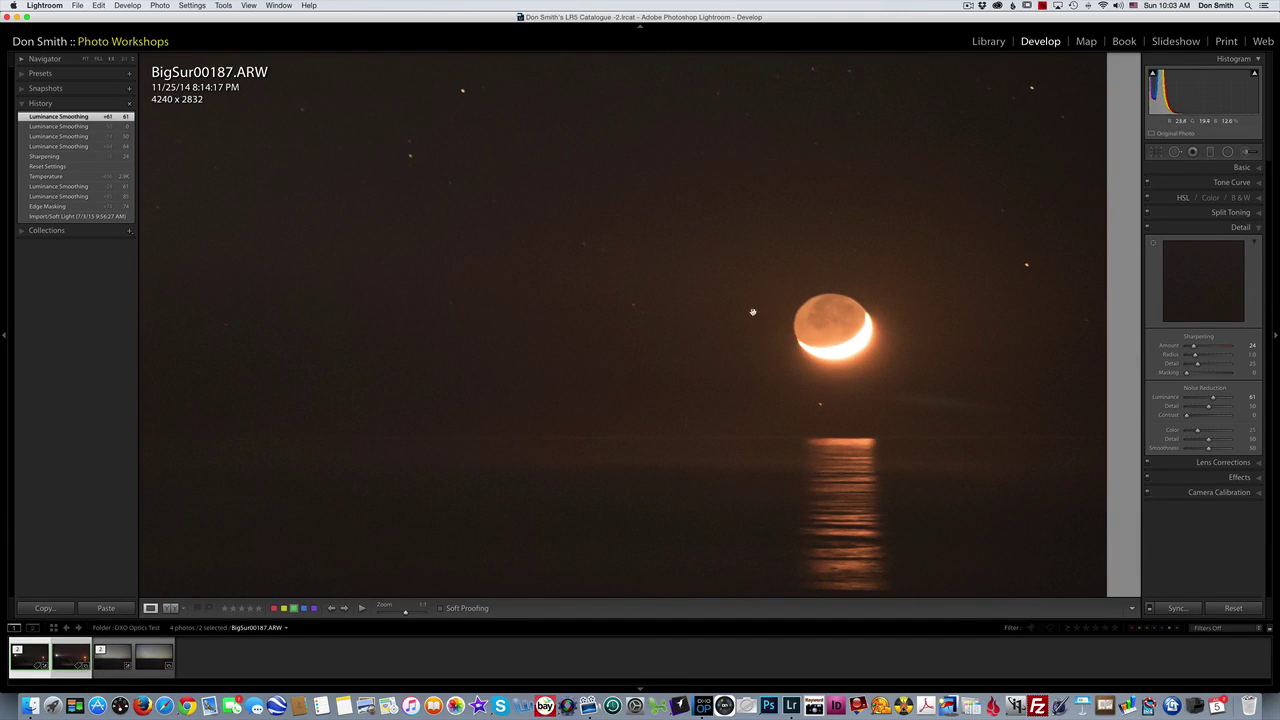
drag(673, 129, 1080, 583)
drag(645, 465, 291, 357)
drag(529, 297, 466, 567)
drag(654, 417, 596, 474)
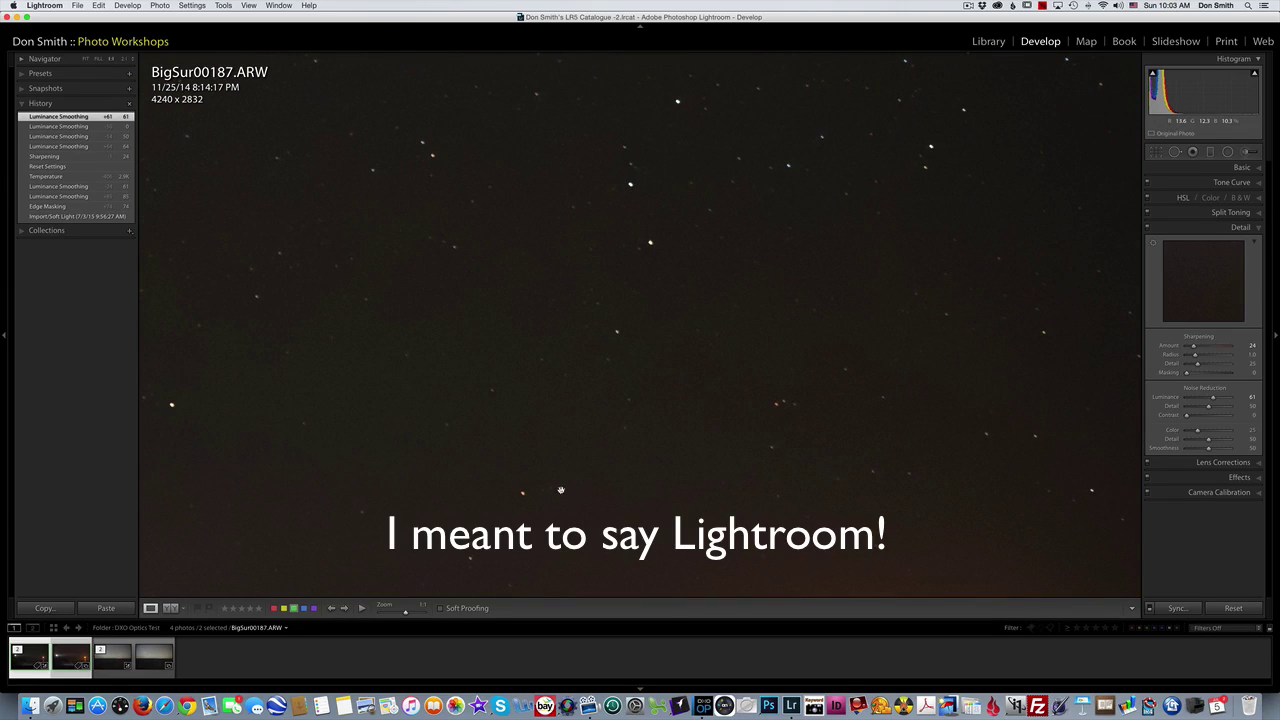
drag(713, 437, 860, 188)
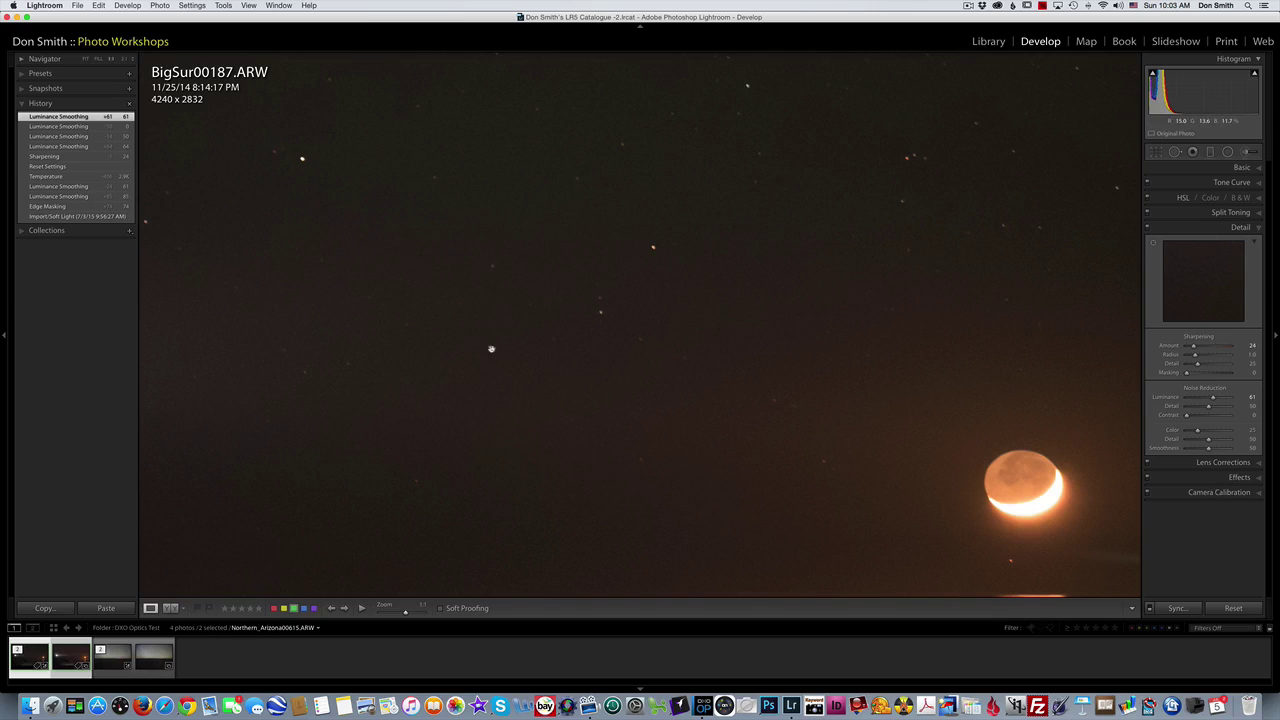
Convert the raw BigSur00187 to black and white, checking it against the colour version.
key(z)
key(v)
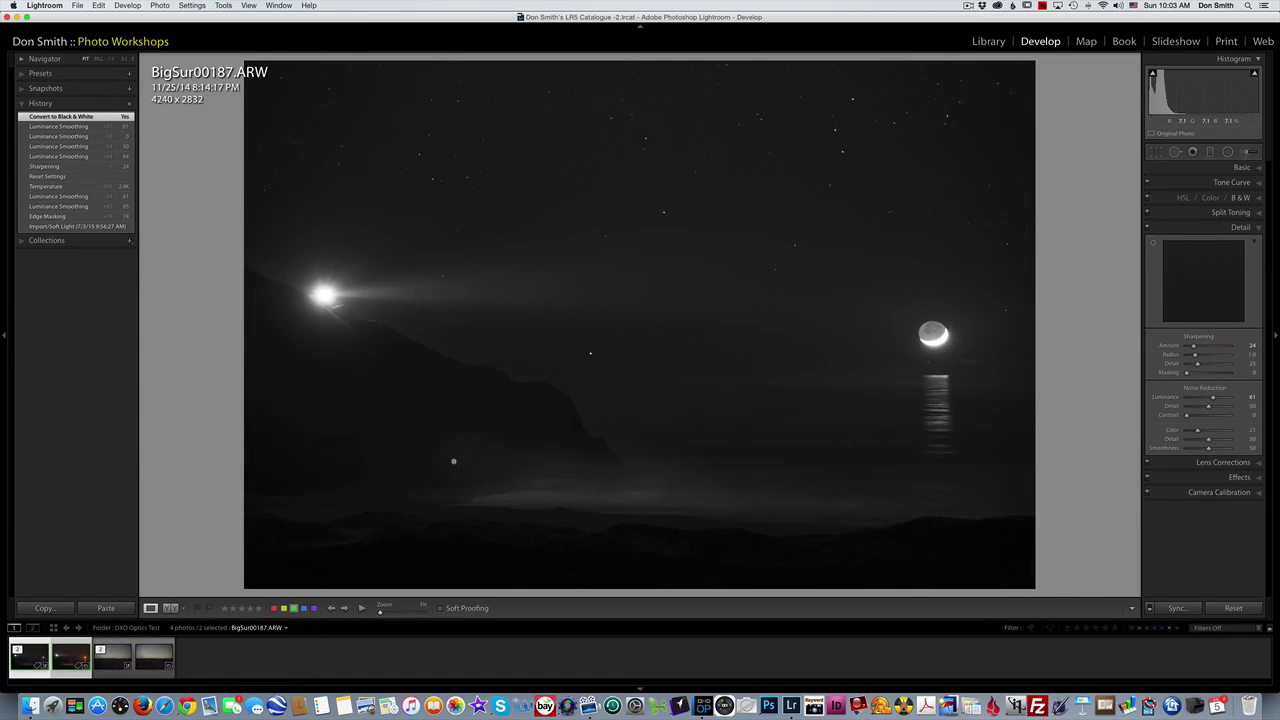
key(z)
key(z)
key(super+z)
key(super+shift+z)
Inspect the DxO TIFF at 1:1 around the sky and horizon glow, then open Northern_Arizona00615.ARW.
key(Right)
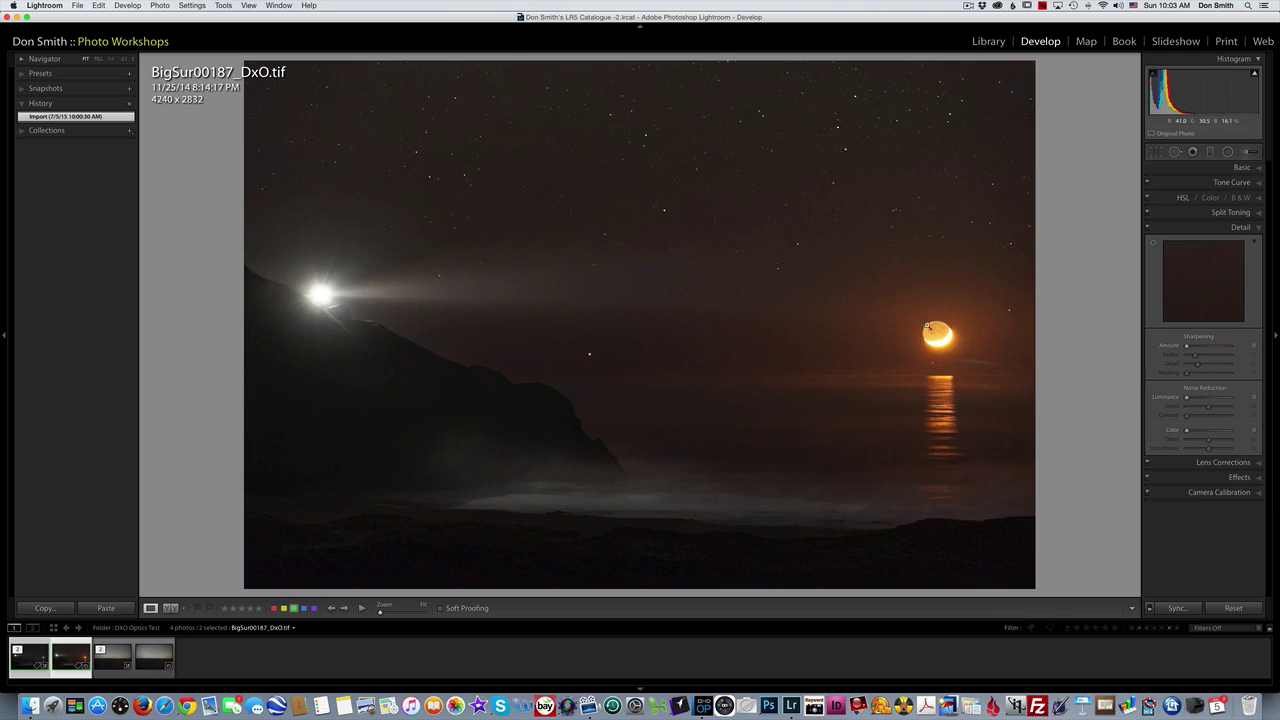
click(930, 323)
click(620, 206)
click(626, 206)
click(652, 341)
click(650, 325)
drag(650, 326, 625, 240)
drag(650, 560, 620, 215)
drag(334, 212, 363, 104)
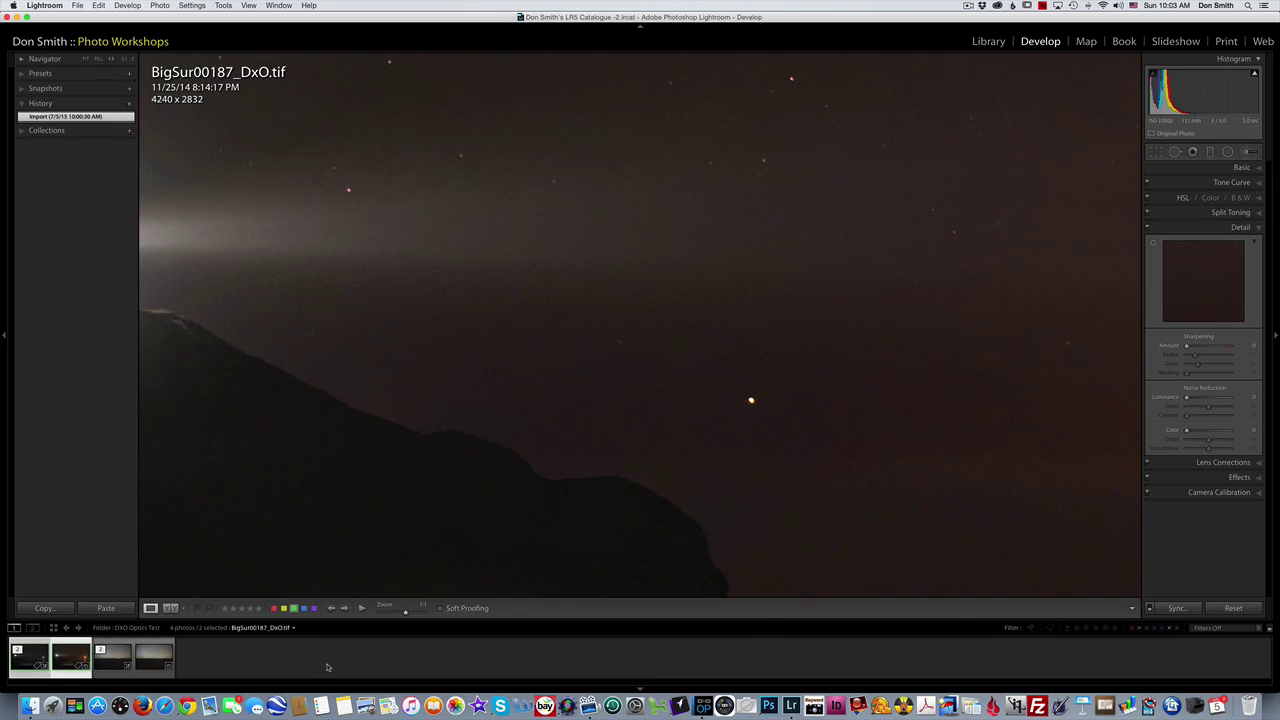
key(z)
click(112, 668)
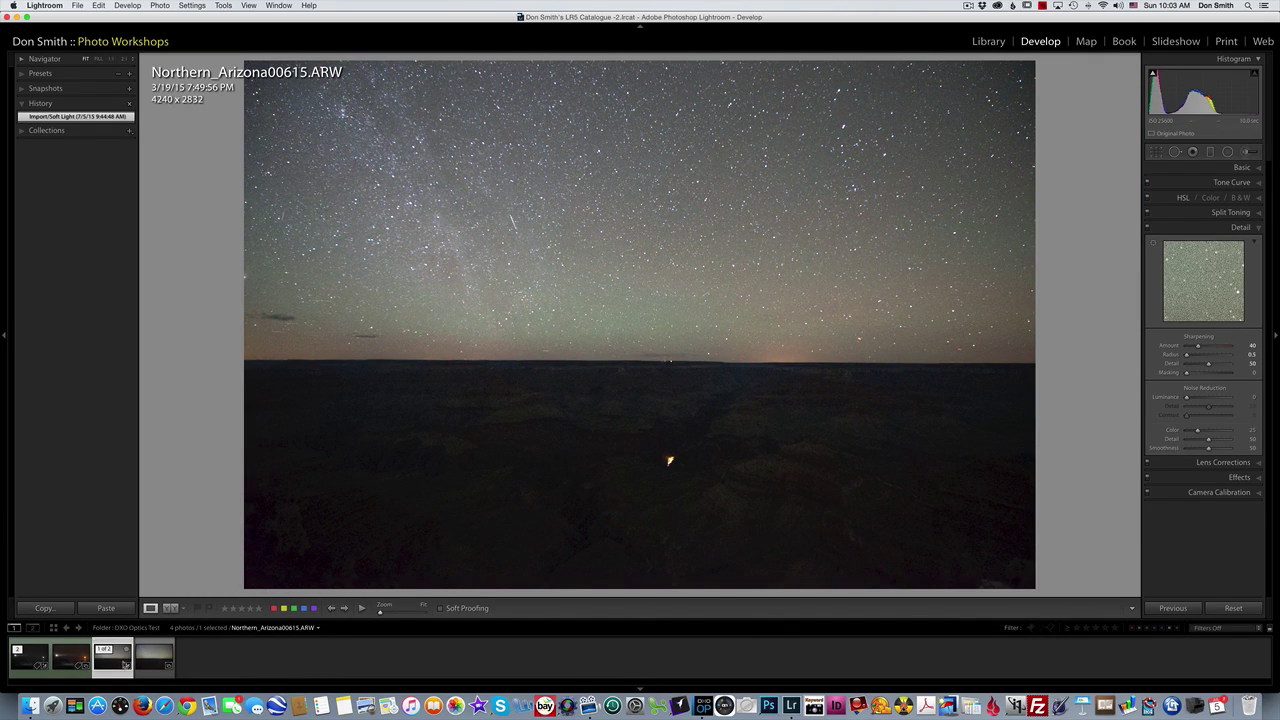
Place Northern_Arizona00615.ARW beside its DxO TIF in Compare view, both at Fit.
shift+click(148, 665)
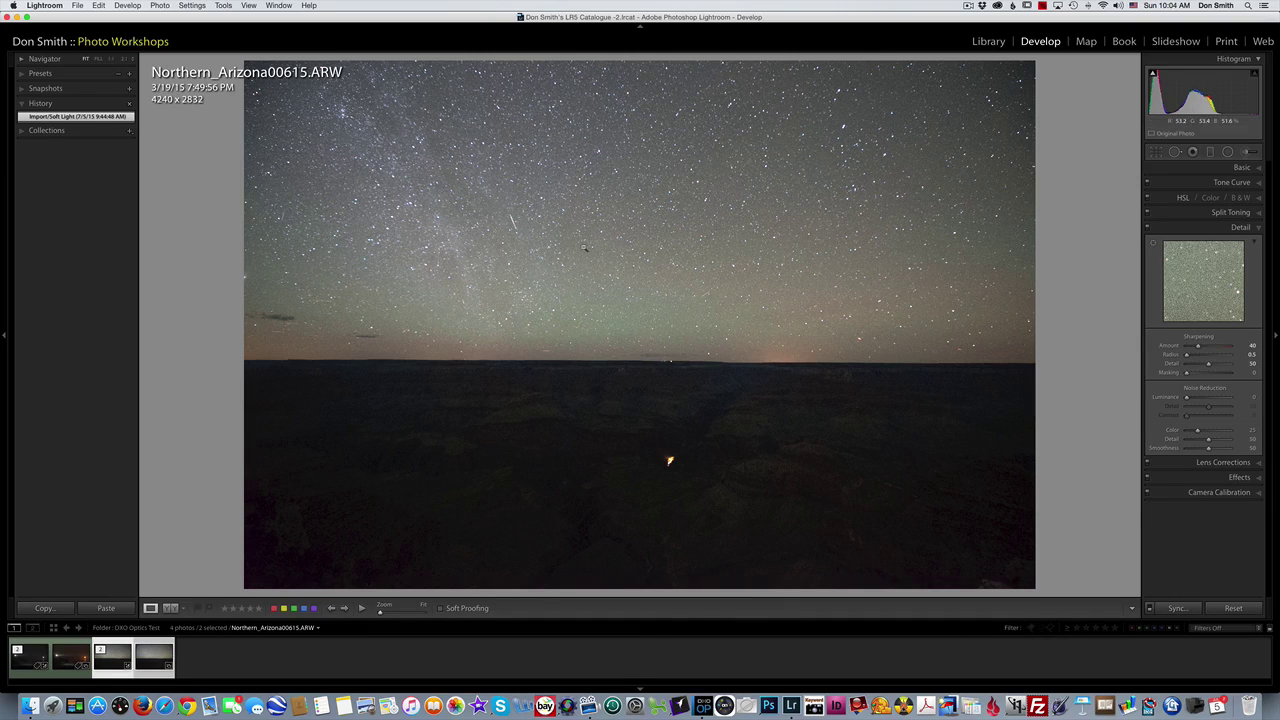
key(g)
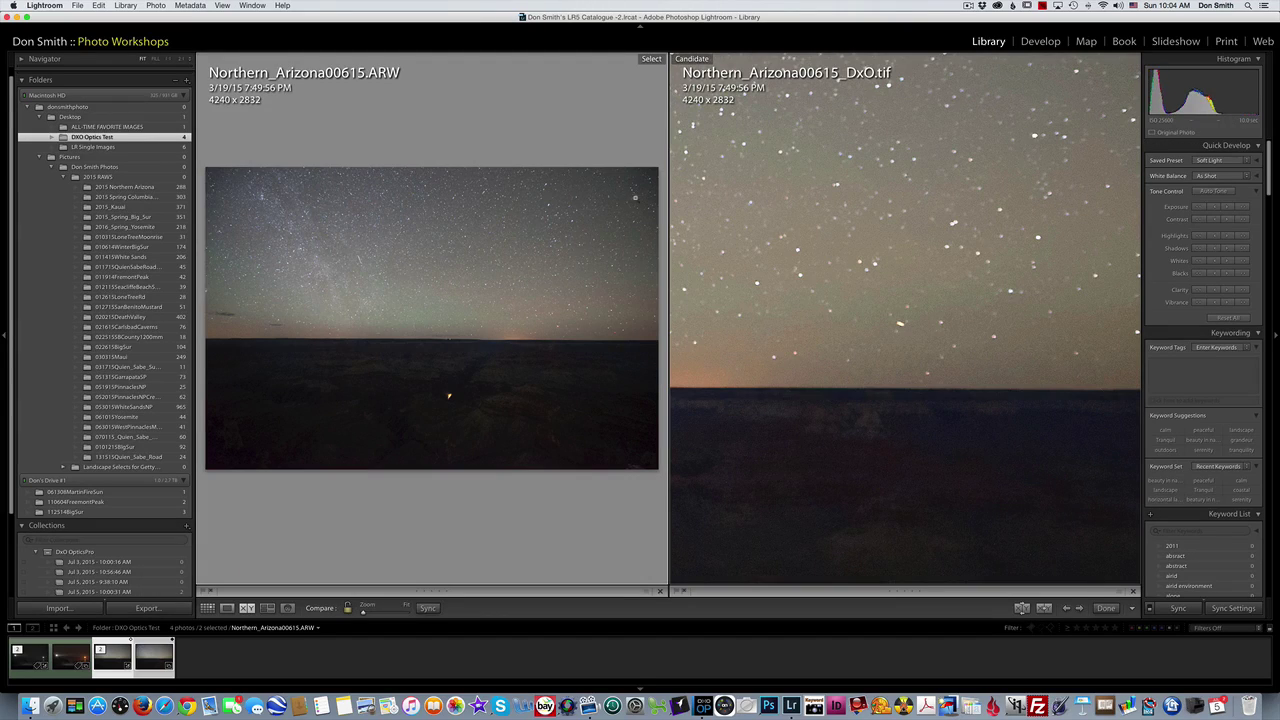
click(883, 379)
click(883, 379)
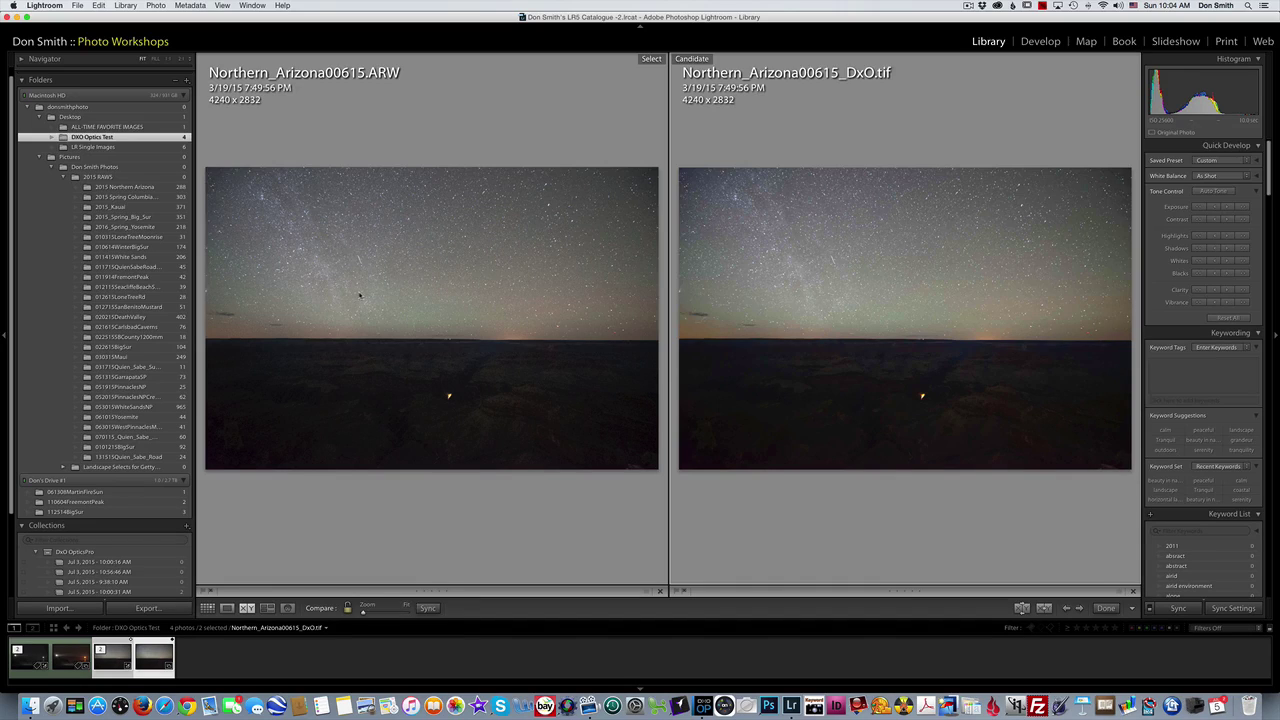
Zoom both Northern_Arizona versions 1:1 onto the same horizon and canyon lights near the campfire.
click(511, 360)
click(1050, 305)
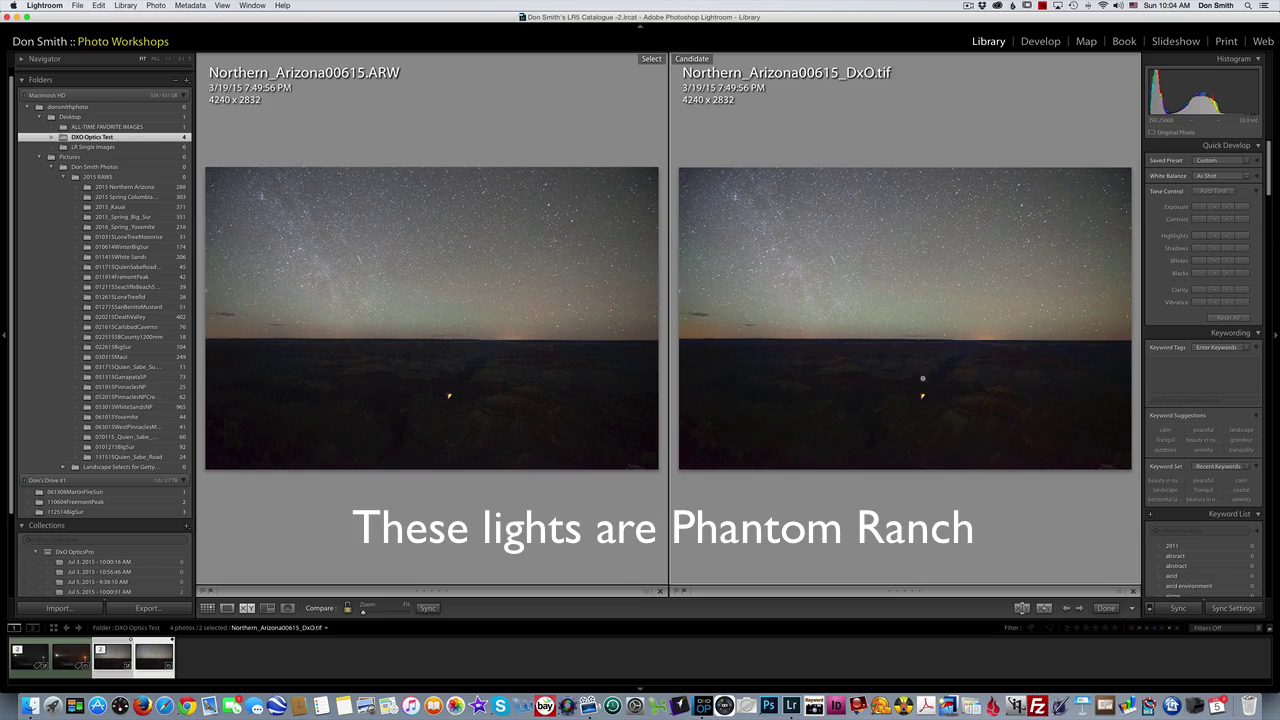
click(925, 333)
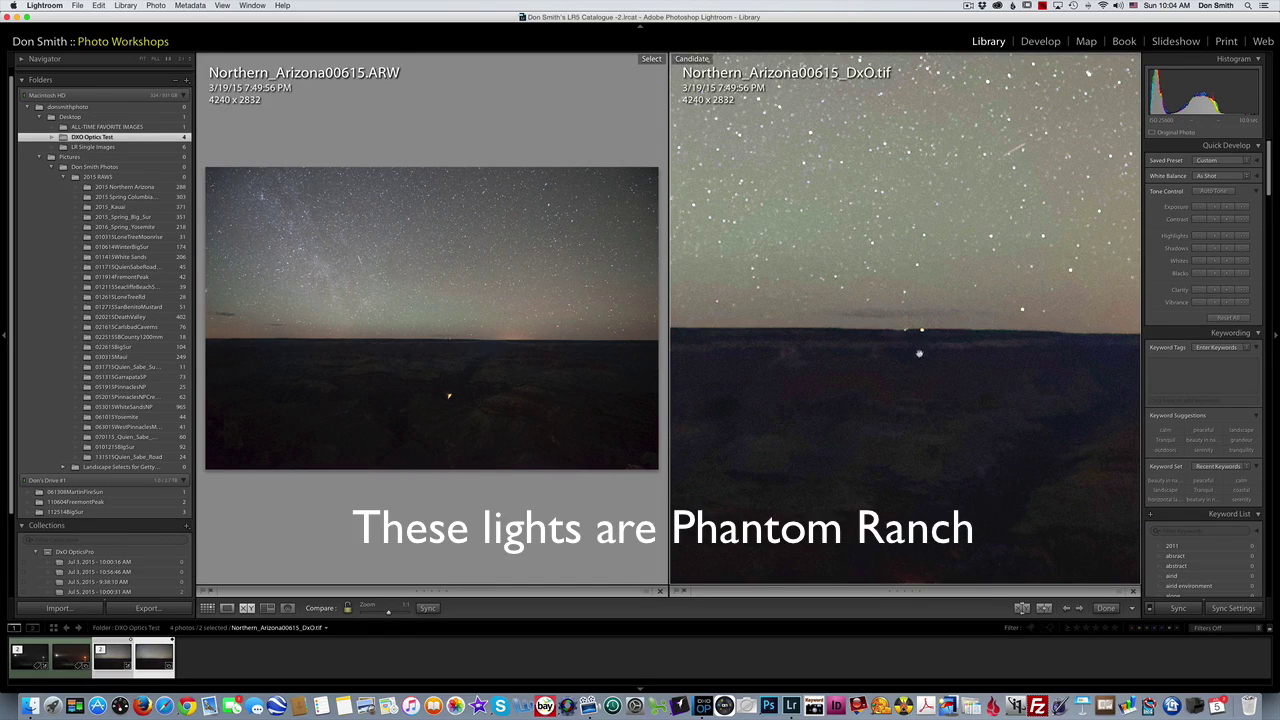
drag(960, 476, 942, 419)
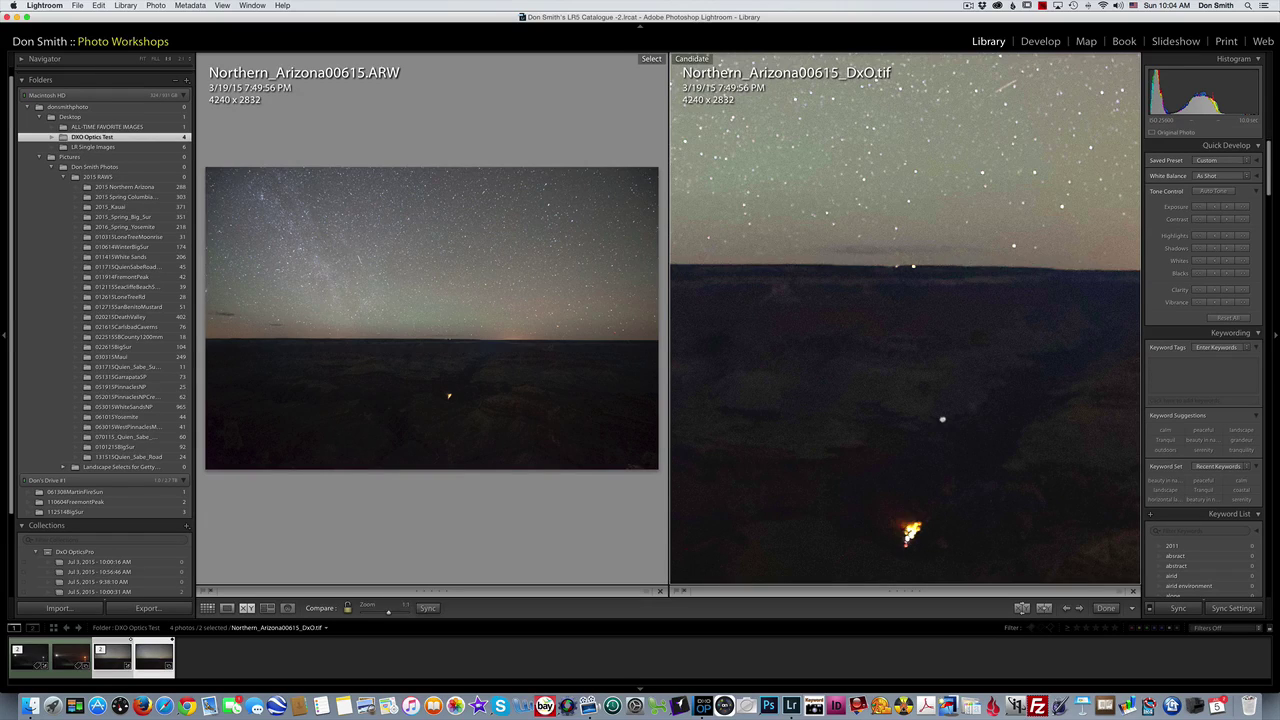
drag(942, 419, 955, 496)
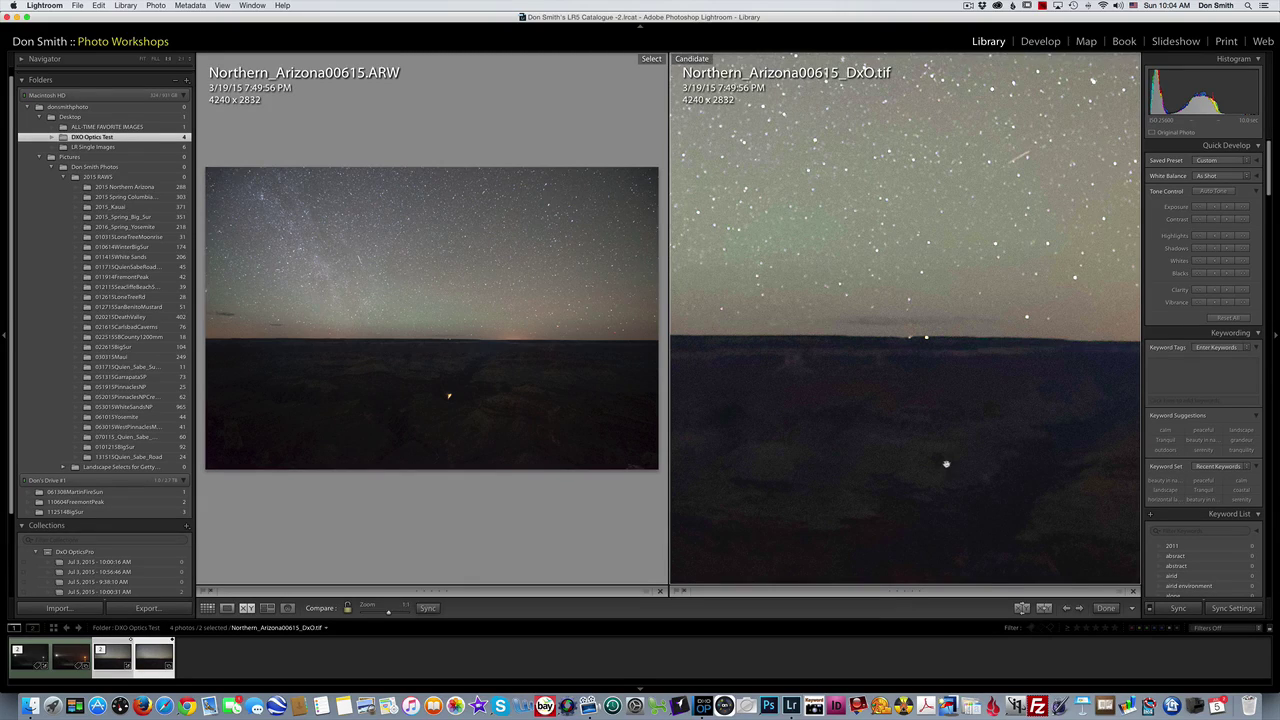
click(426, 376)
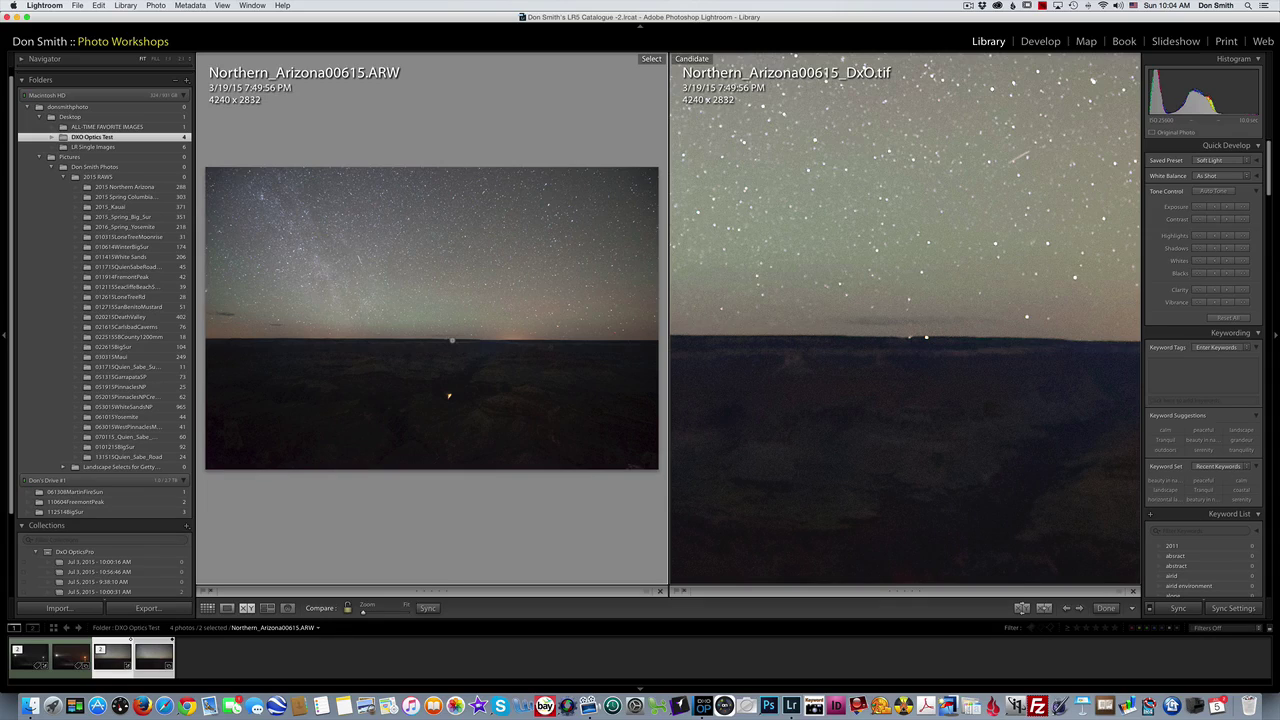
click(449, 396)
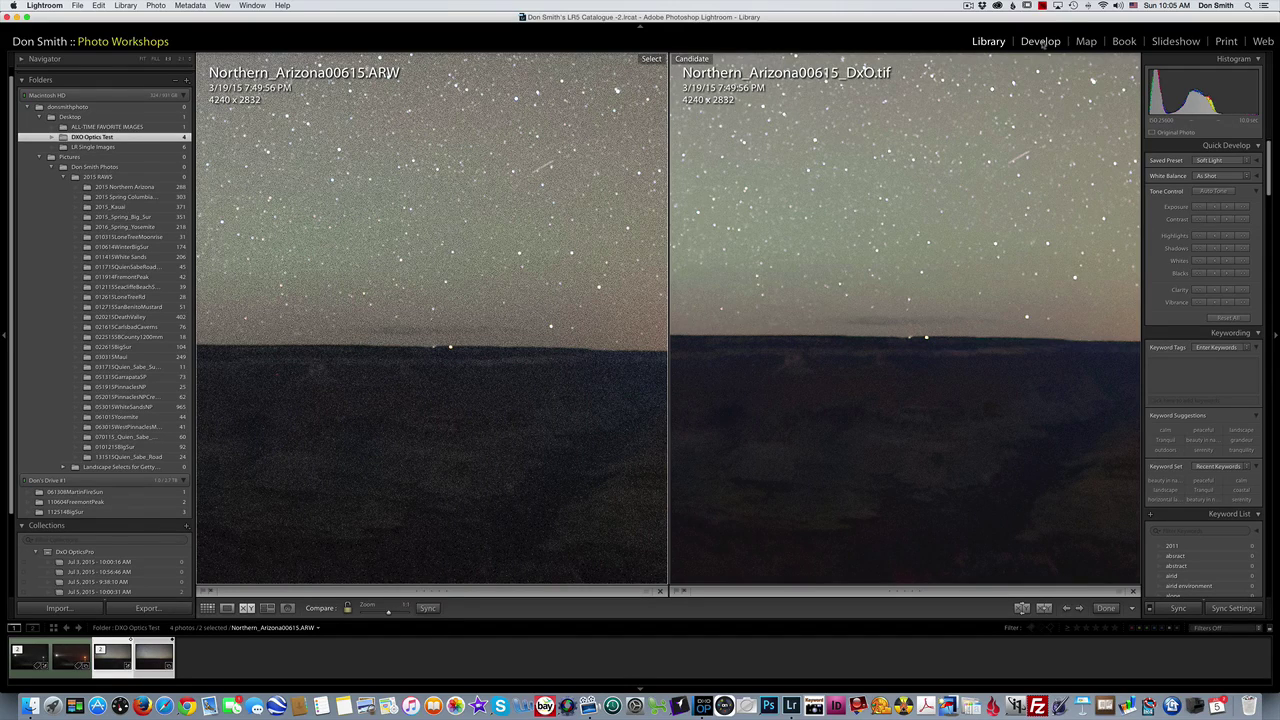
In Develop, raise Northern_Arizona00615.ARW's Luminance noise reduction to 61.
click(1040, 42)
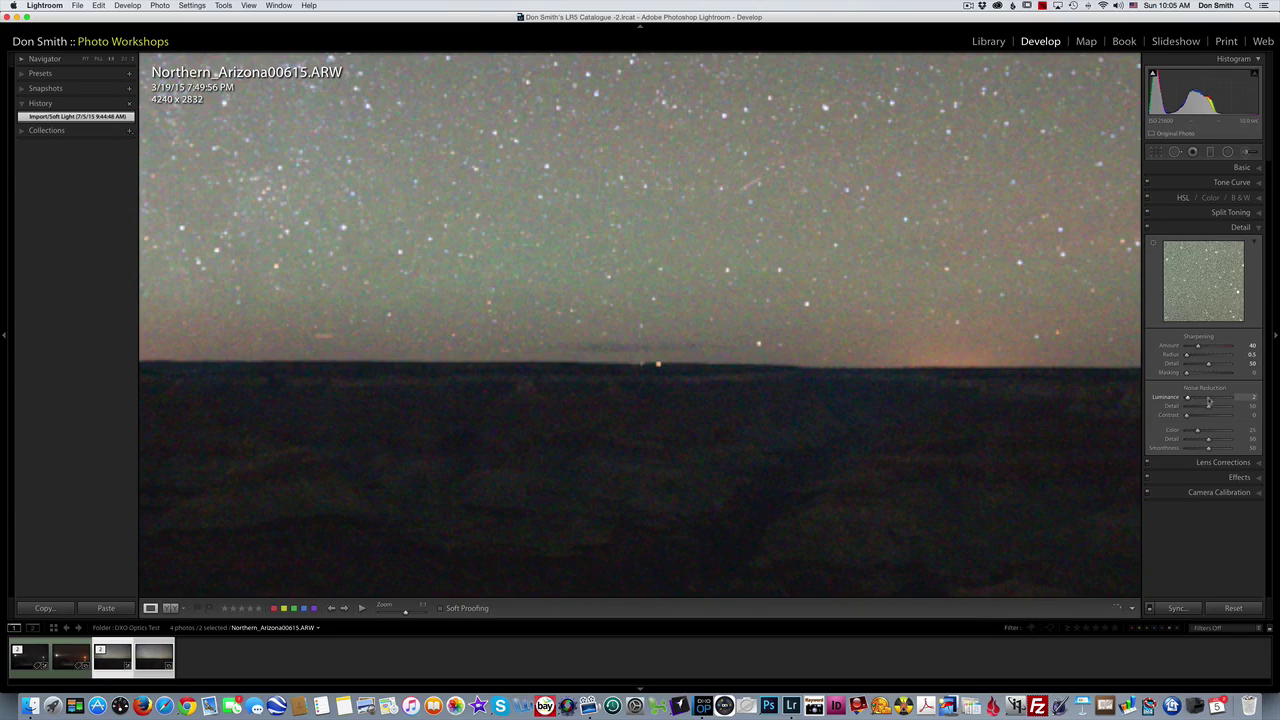
drag(1209, 401, 1214, 400)
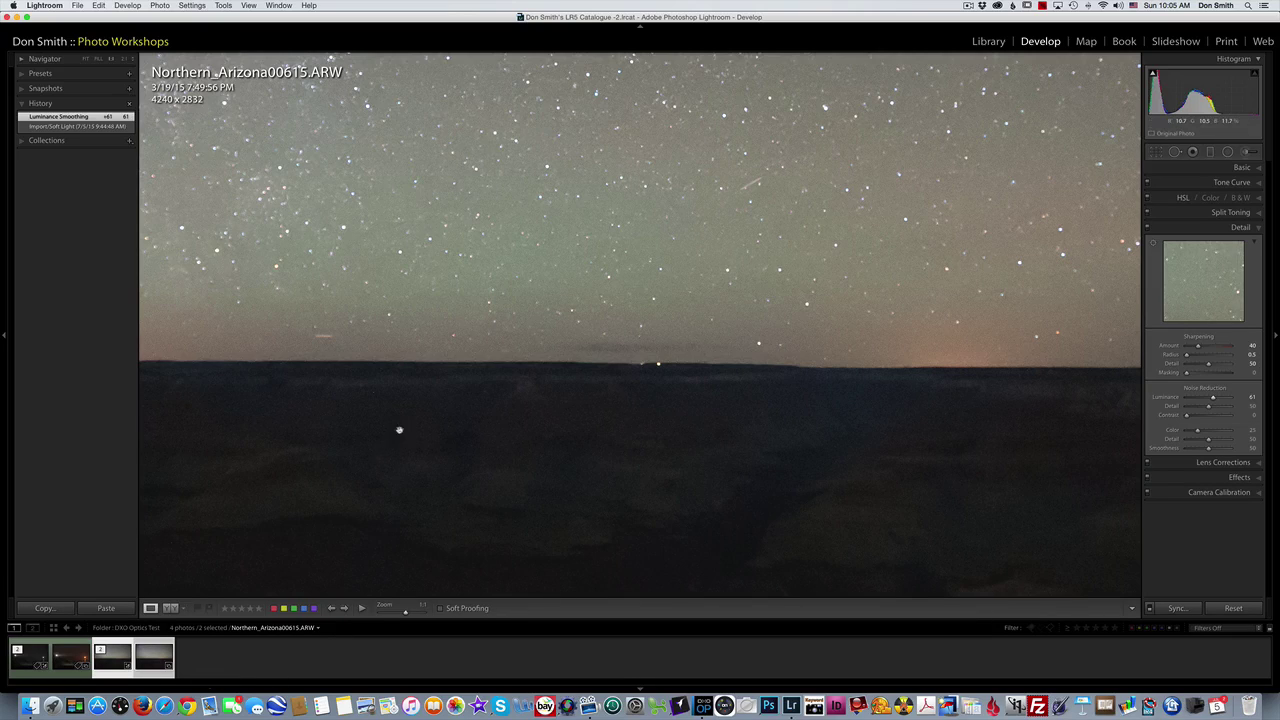
Flip between the ARW and DxO TIF, panned to the campfire area for comparison.
key(Right)
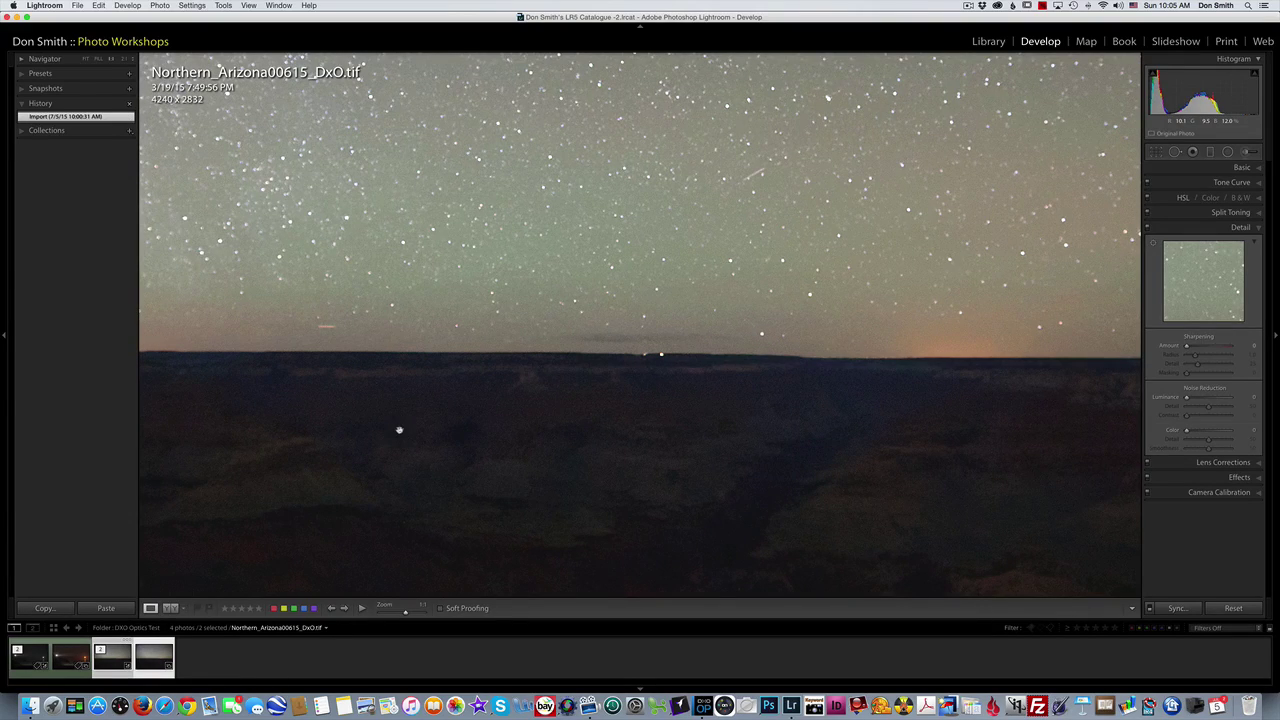
key(Left)
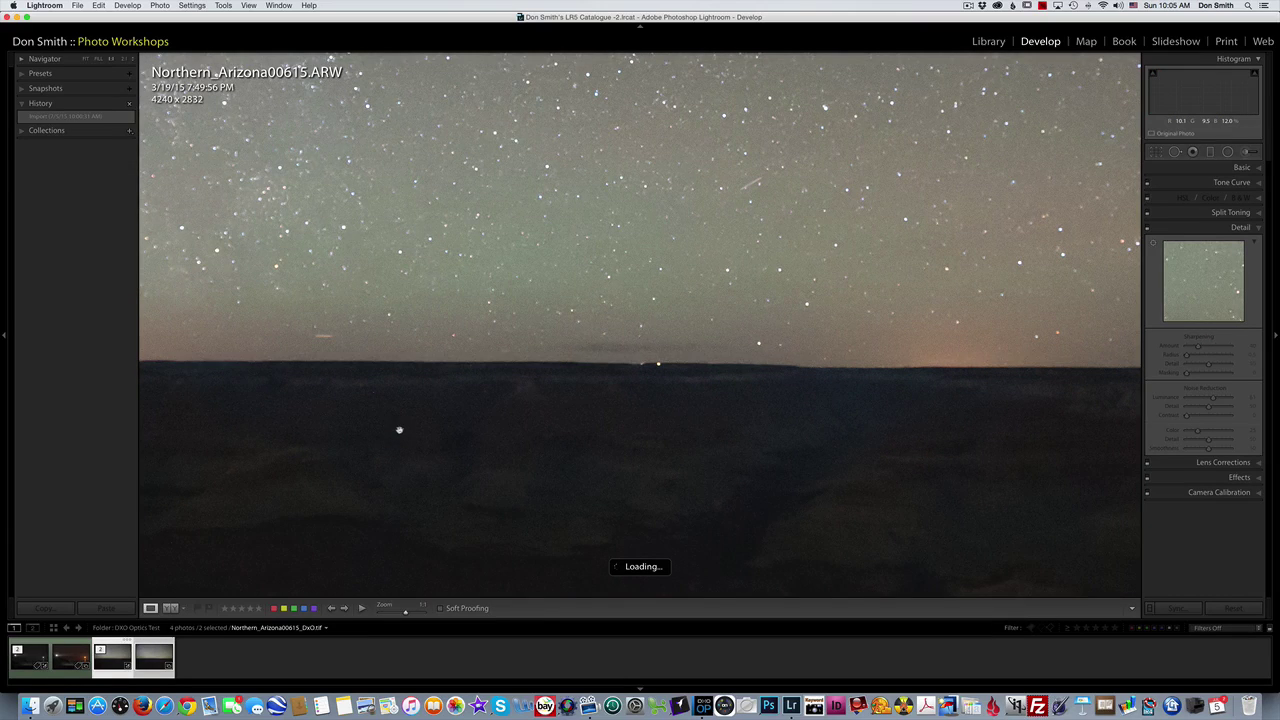
key(Right)
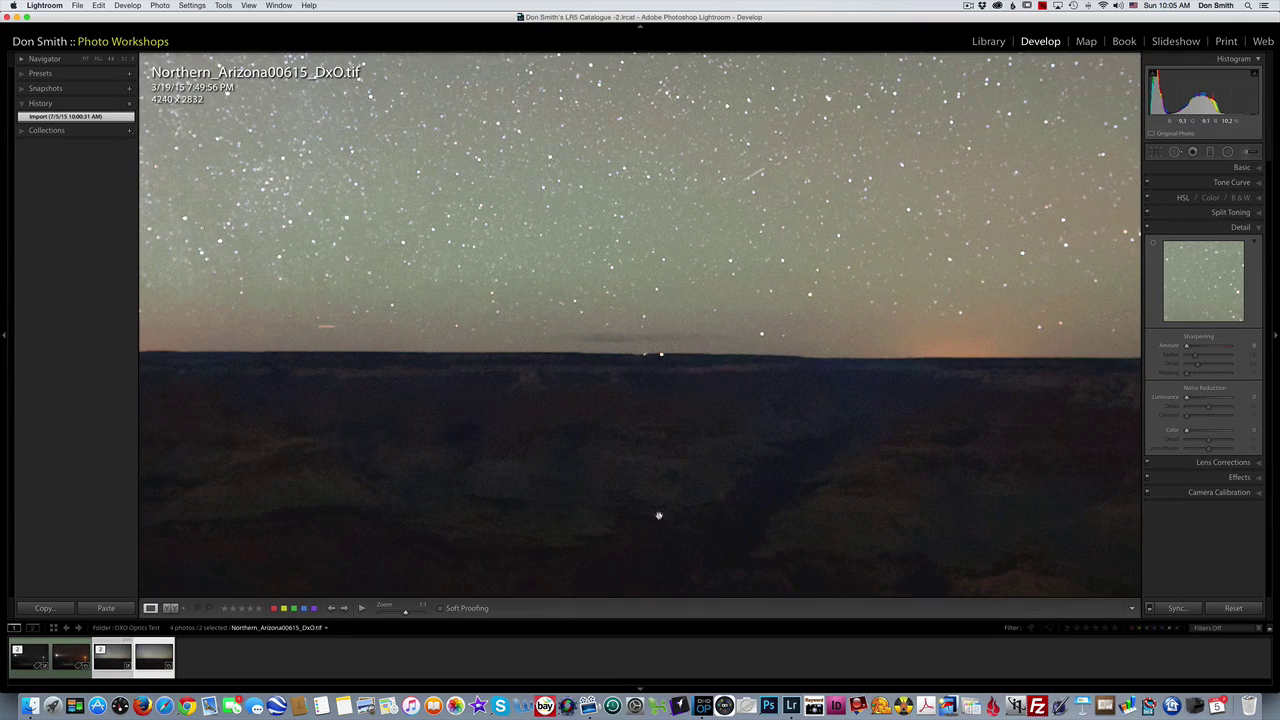
drag(663, 517, 659, 318)
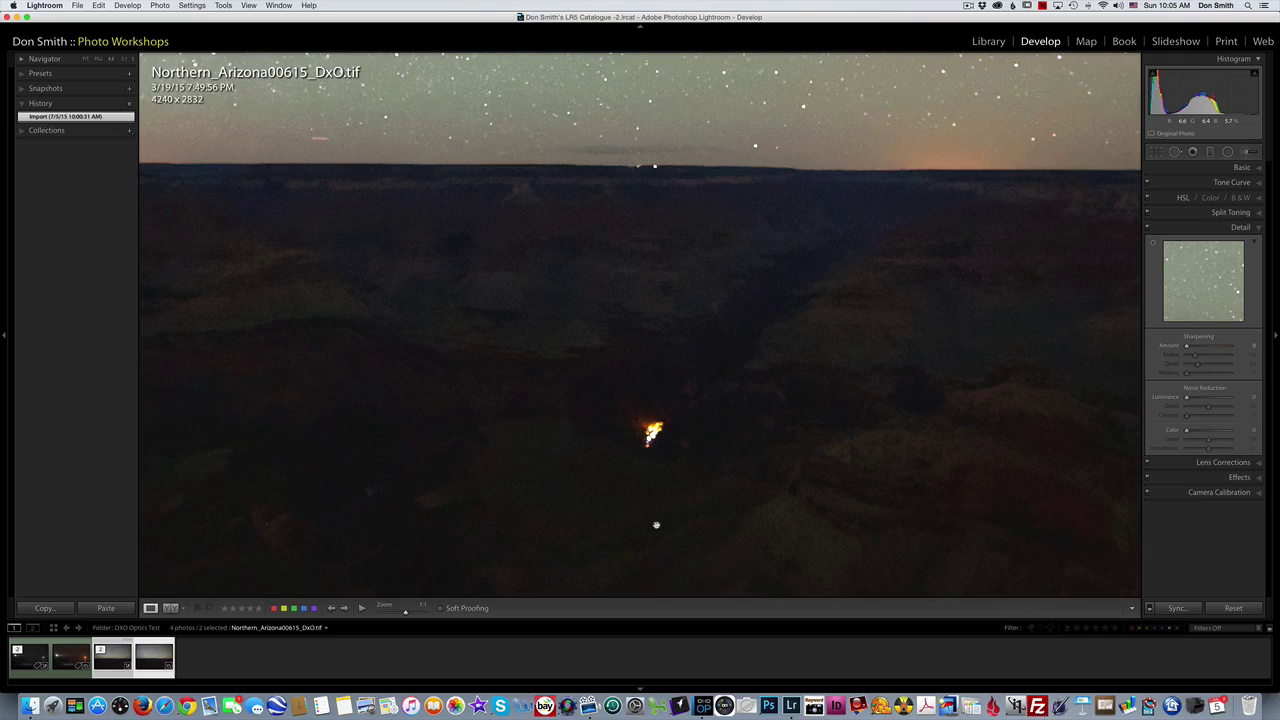
key(Left)
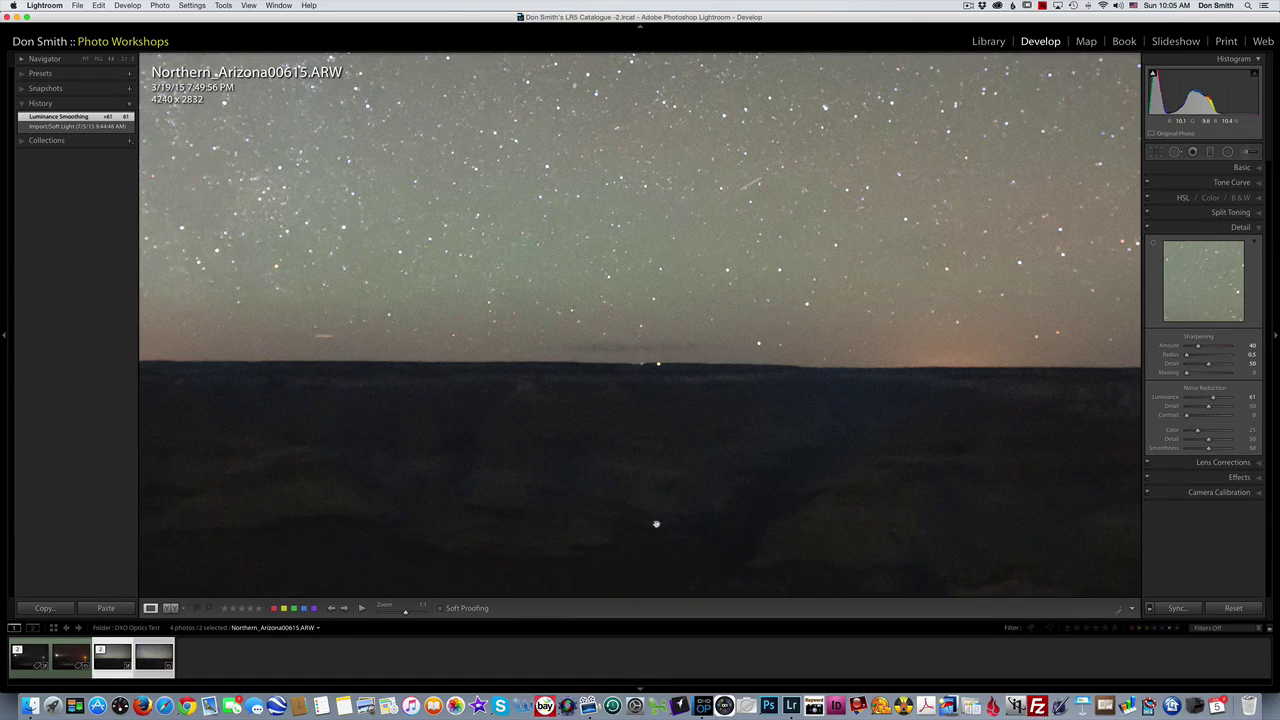
Set the ARW's noise-reduction Detail to 58 and fit the photo in view.
scroll(656, 523, down, 5)
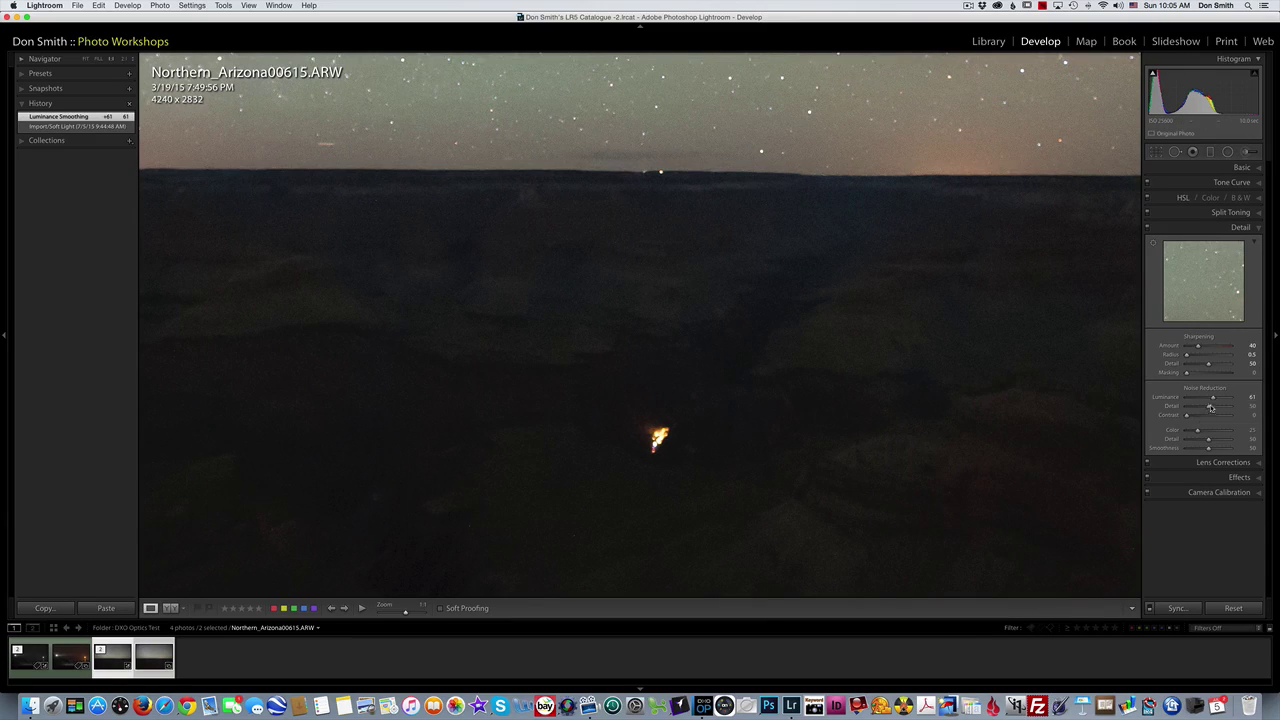
drag(1216, 409, 1227, 410)
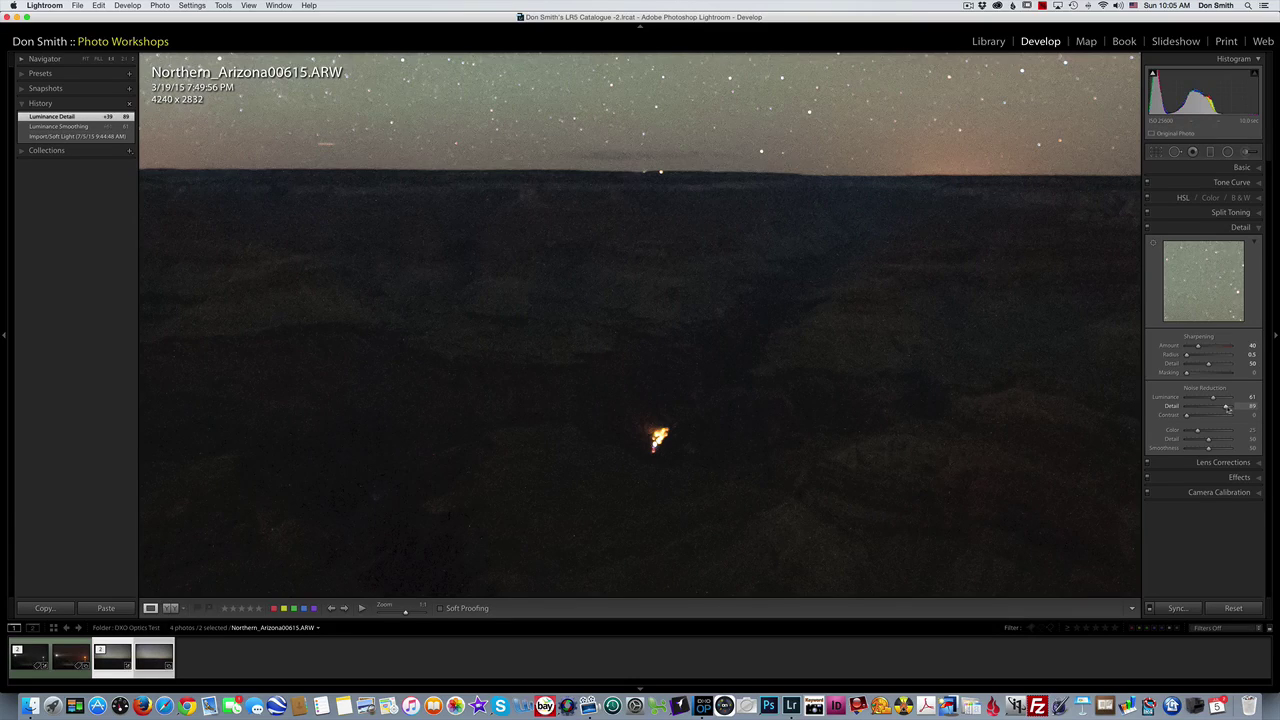
drag(1227, 409, 1214, 416)
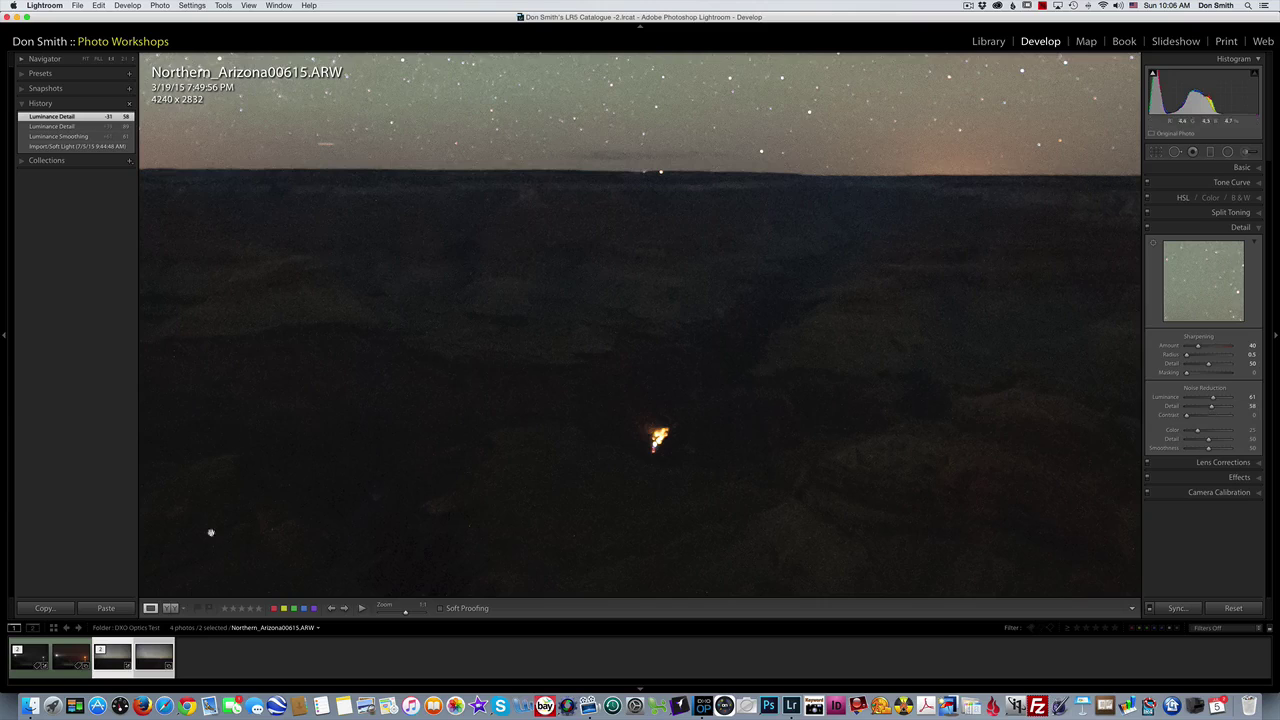
click(576, 541)
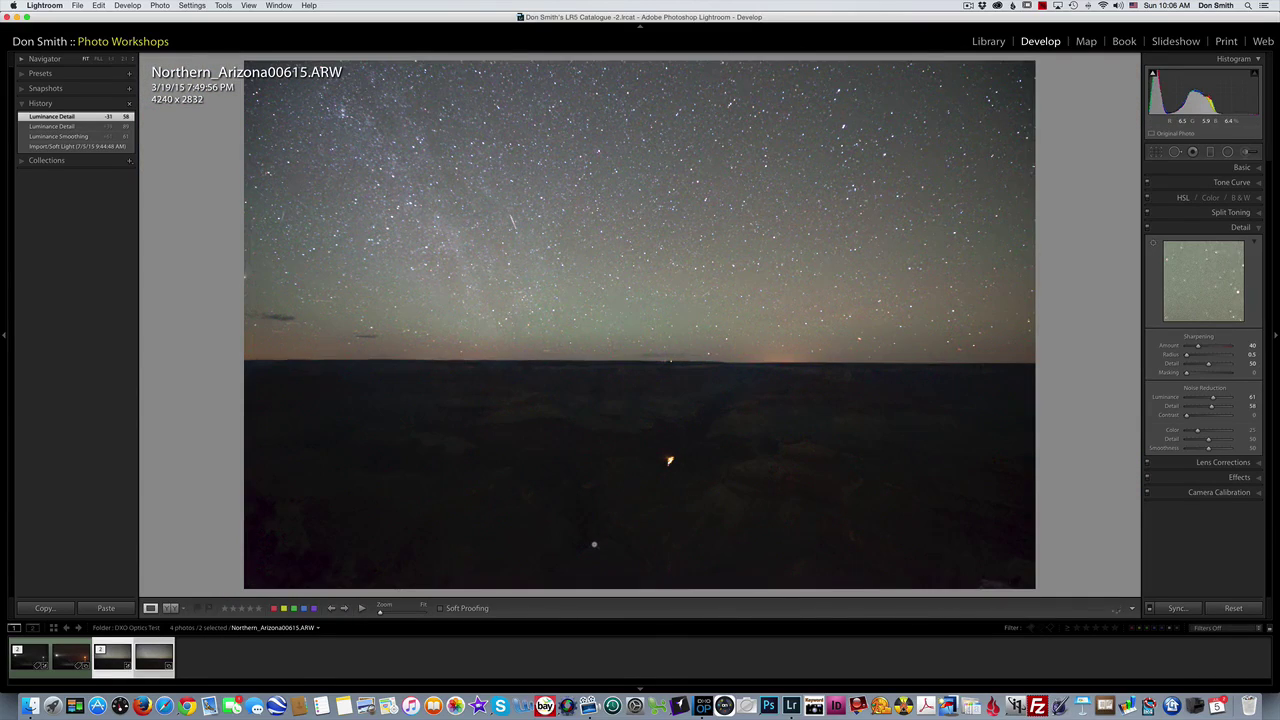
Select the ARW and DxO TIF and show them side by side in Compare view.
click(273, 665)
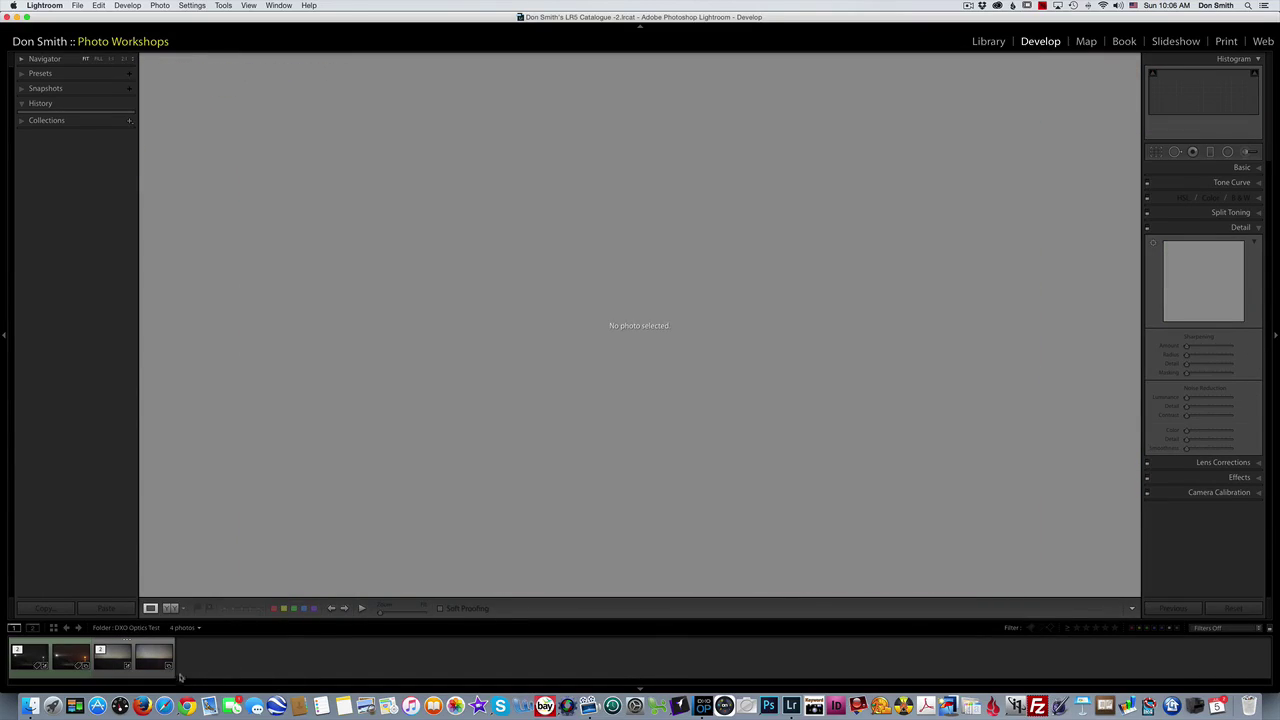
click(118, 660)
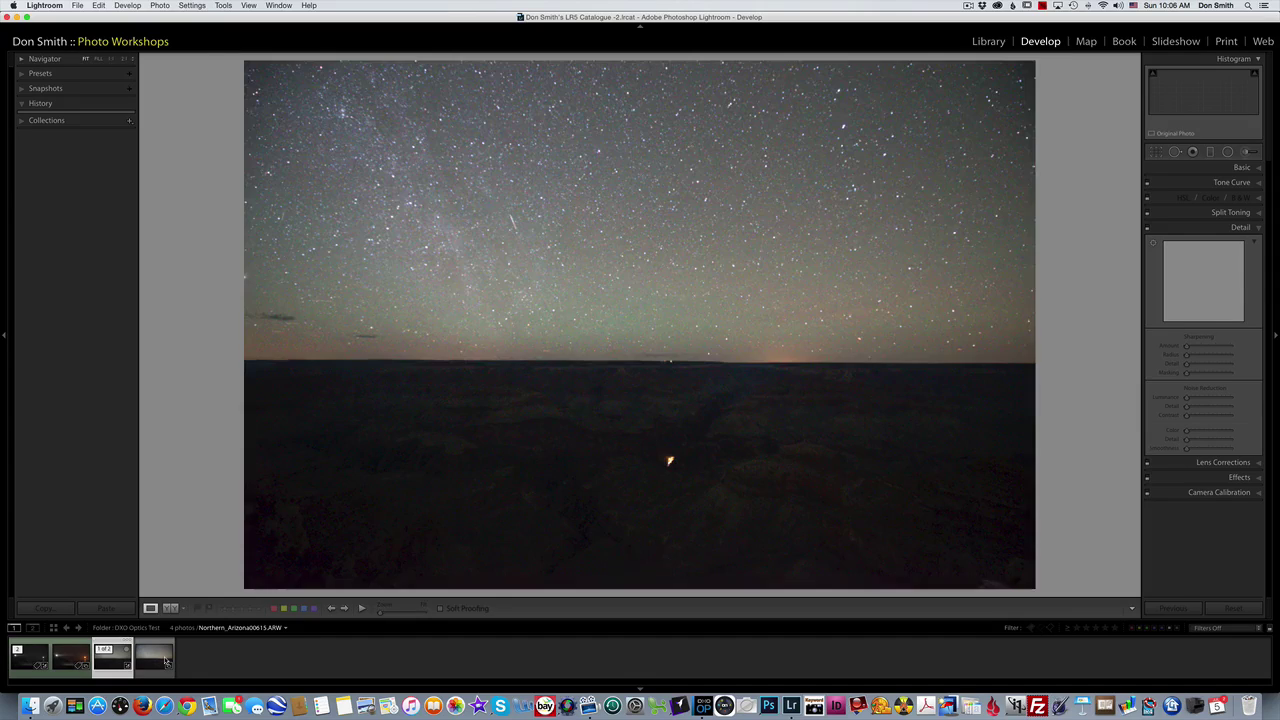
super+click(160, 662)
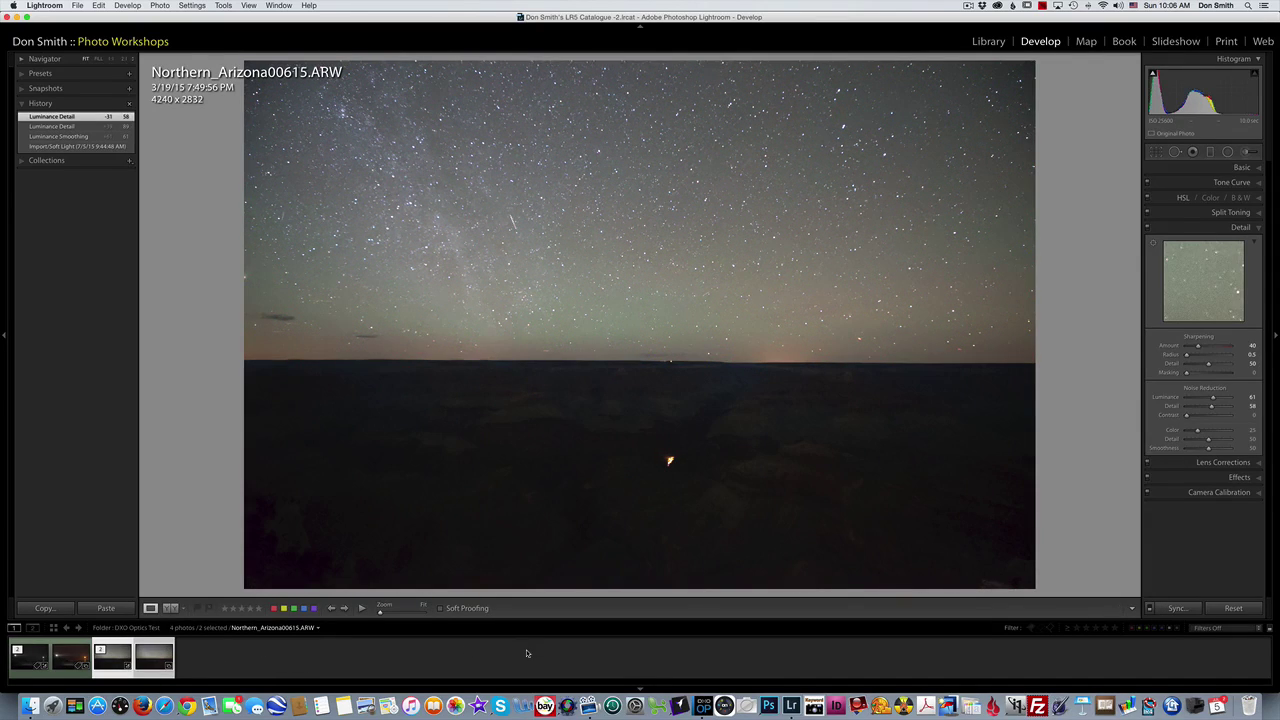
key(c)
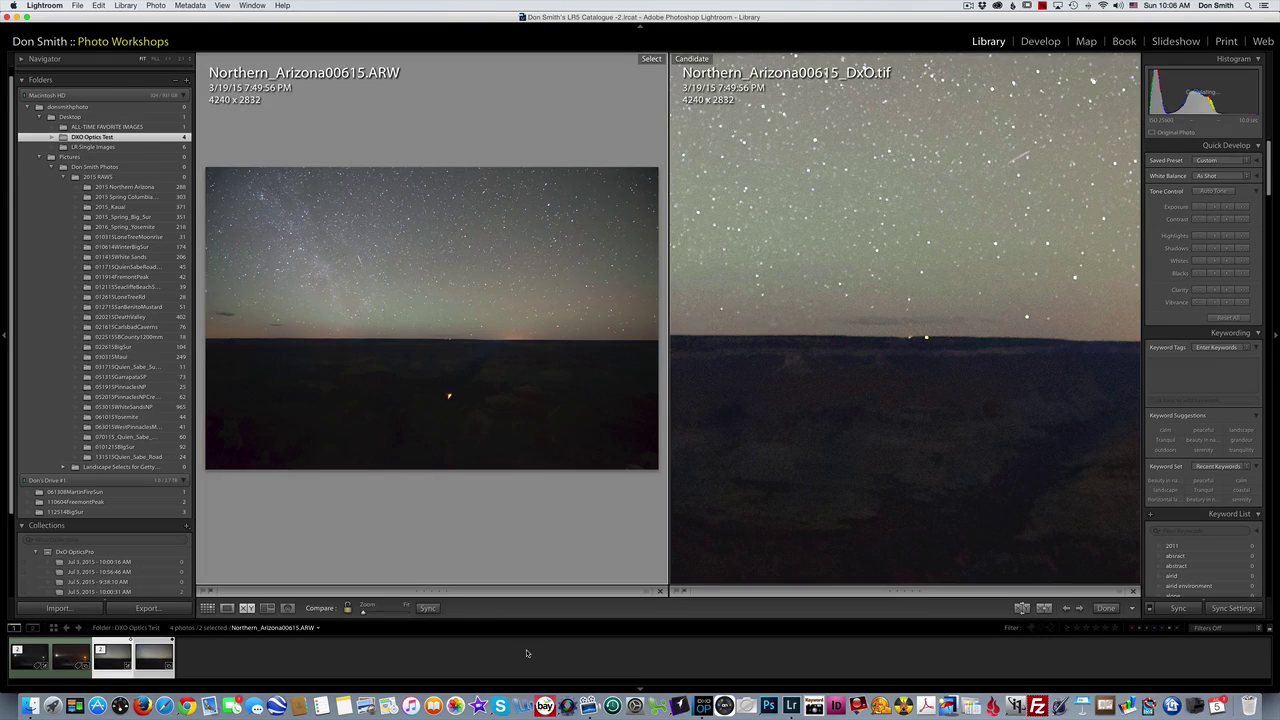
click(869, 526)
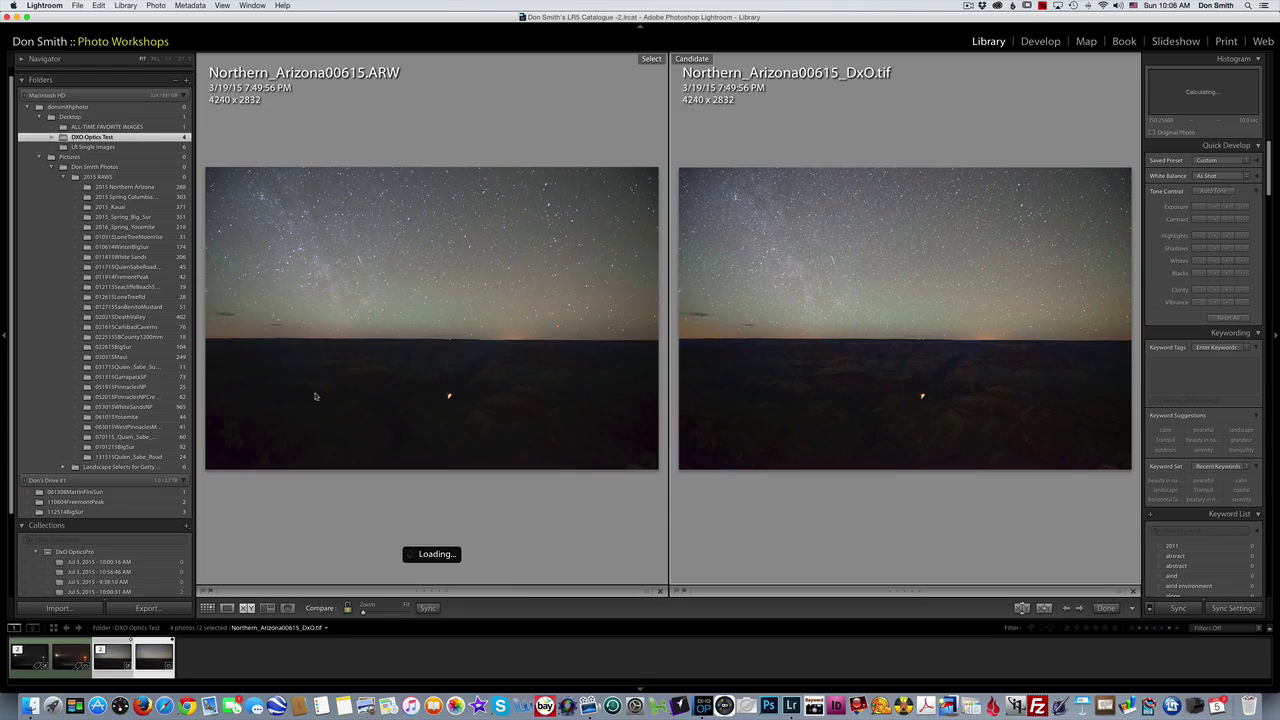
Zoom into another area of the DxO TIF, then return it to Fit.
click(871, 459)
drag(869, 363, 810, 497)
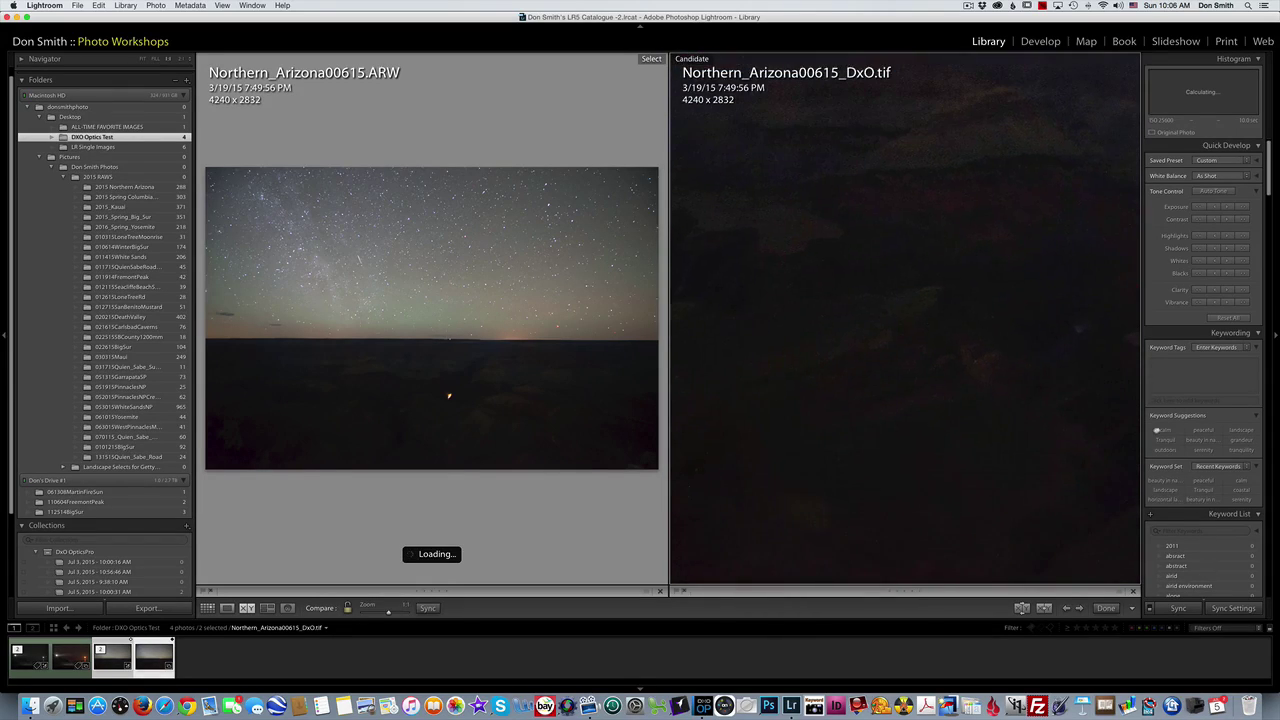
click(997, 409)
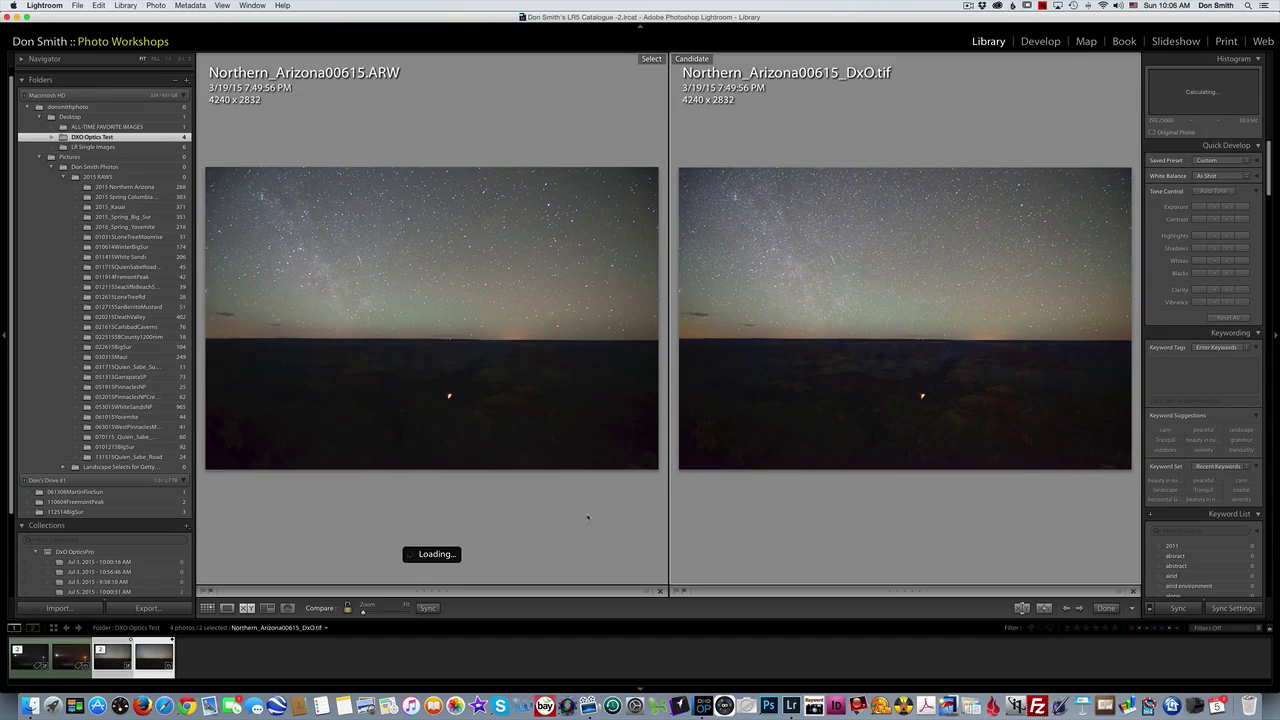